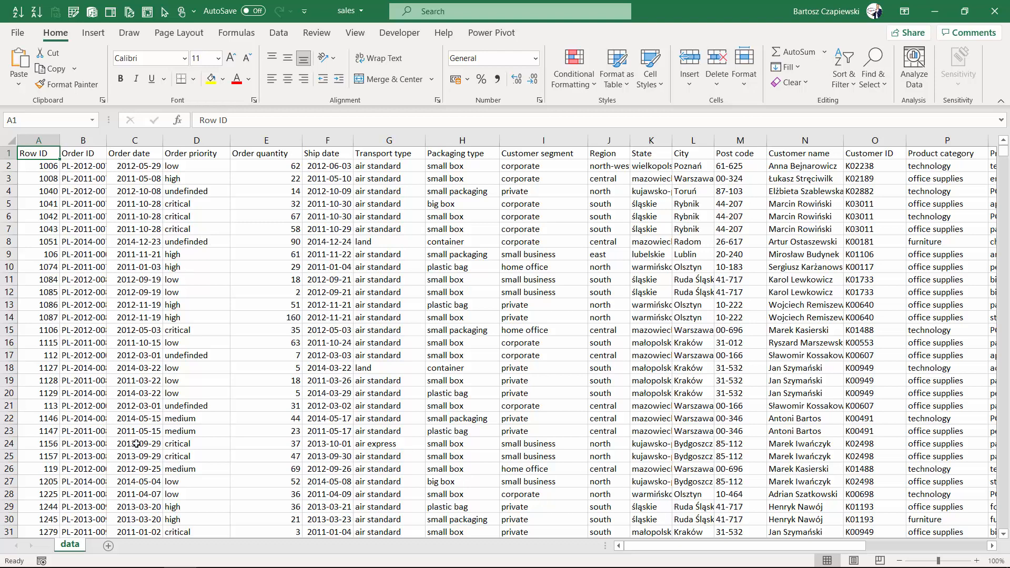
# - Add a new worksheet and enter the header Region in A1 with south and north below it
pyautogui.click(108, 547)
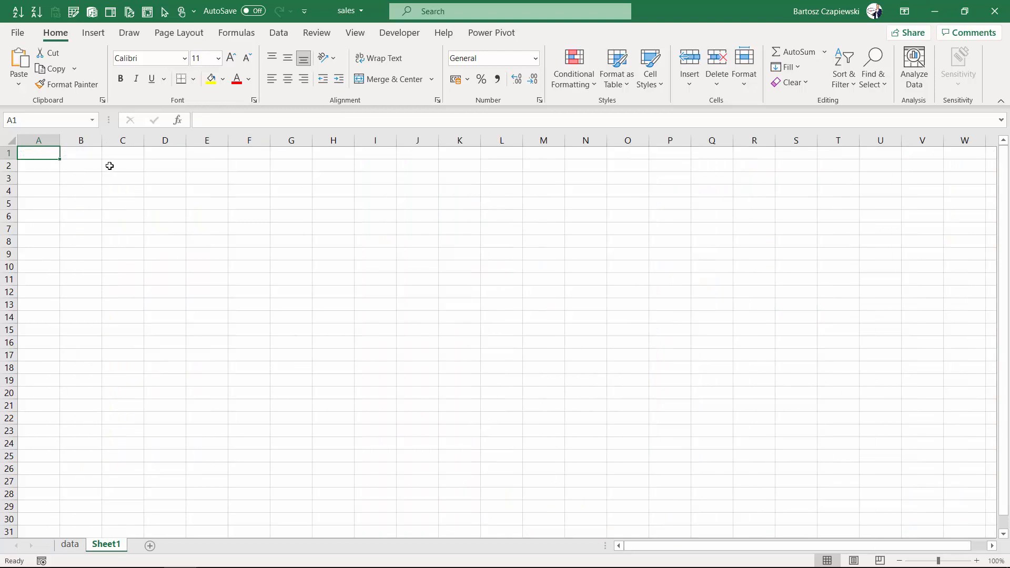
pyautogui.click(43, 167)
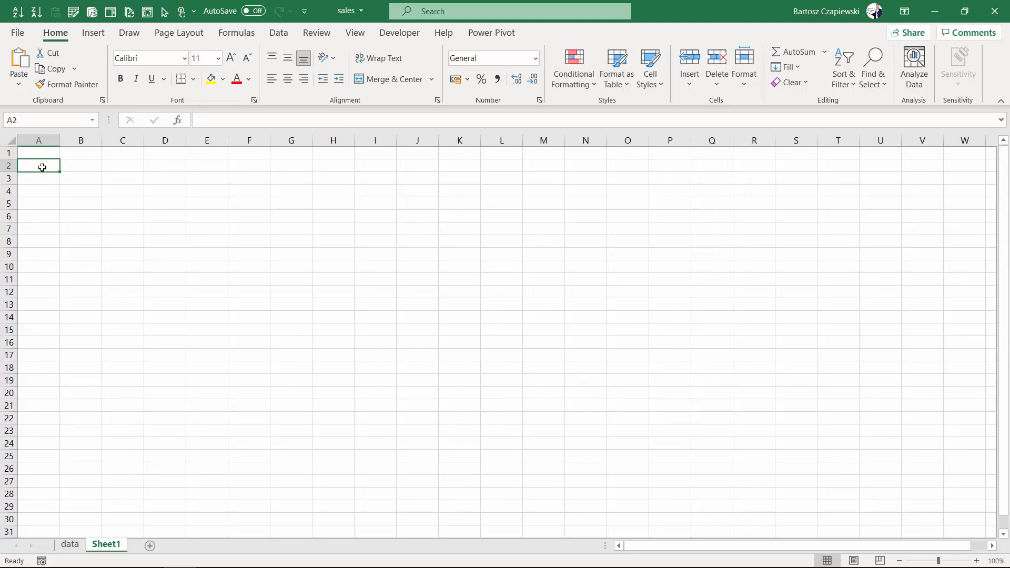
pyautogui.press('Up')
pyautogui.write('Region')
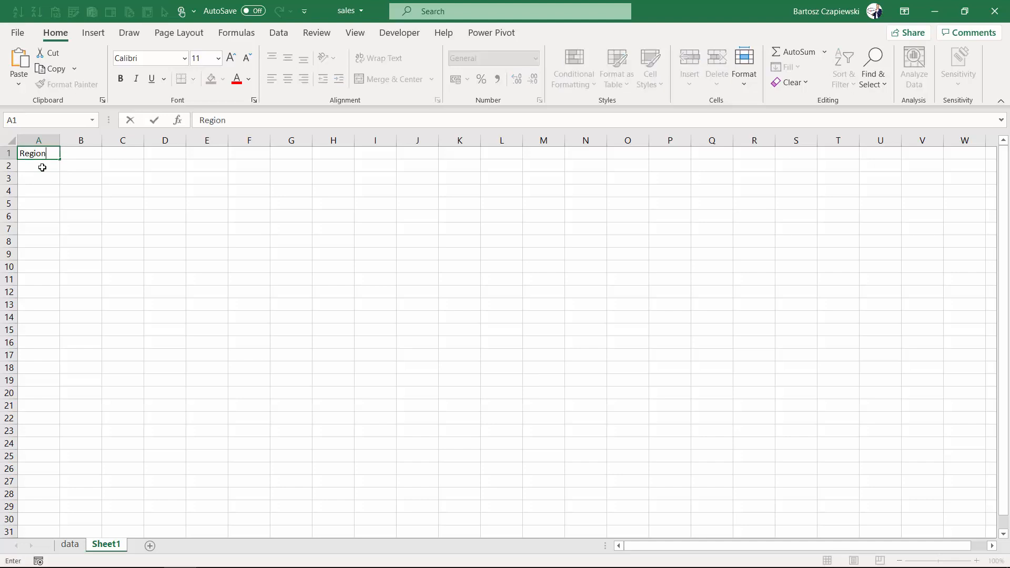
pyautogui.press('Return')
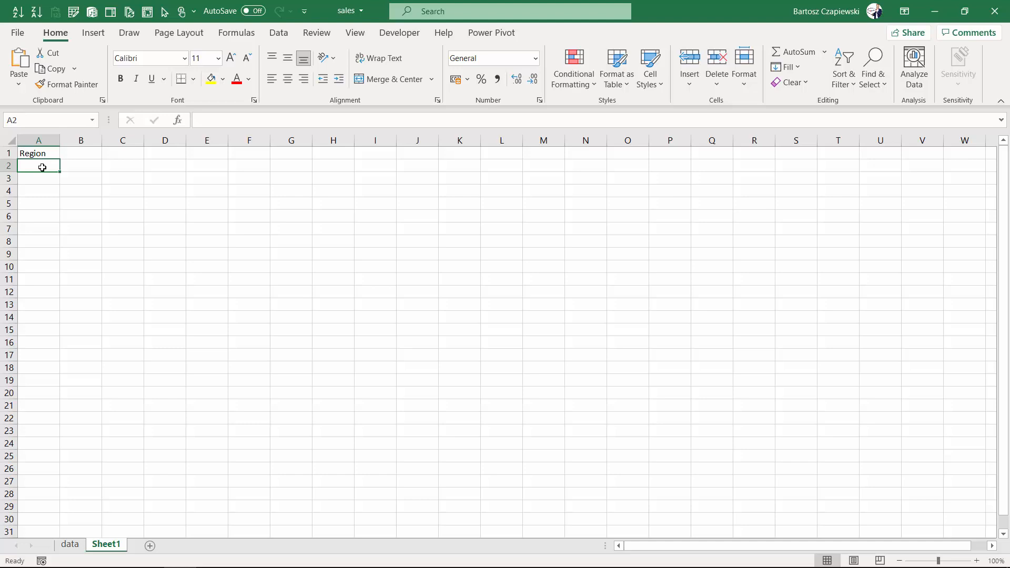
pyautogui.write('south')
pyautogui.press('Return')
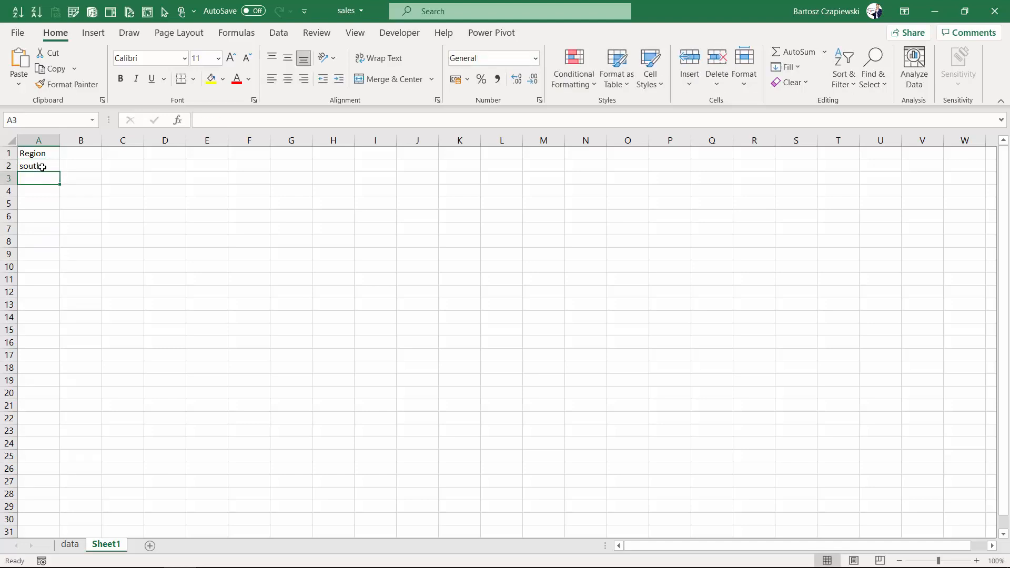
pyautogui.write('no')
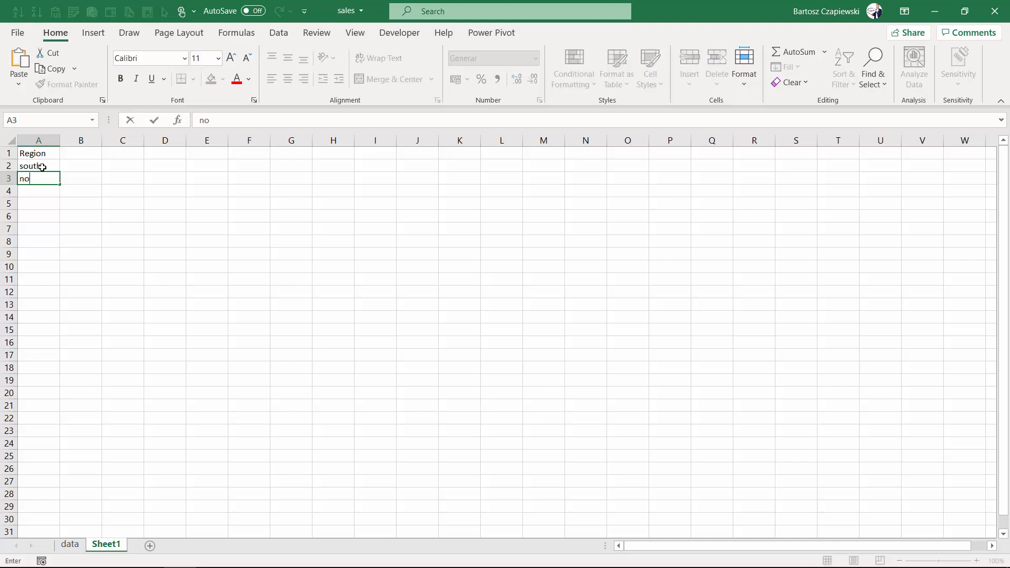
# - Enter the header Value in B1 with the numbers 1 and 2 below it
pyautogui.press('Right')
pyautogui.press('Up')
pyautogui.press('Up')
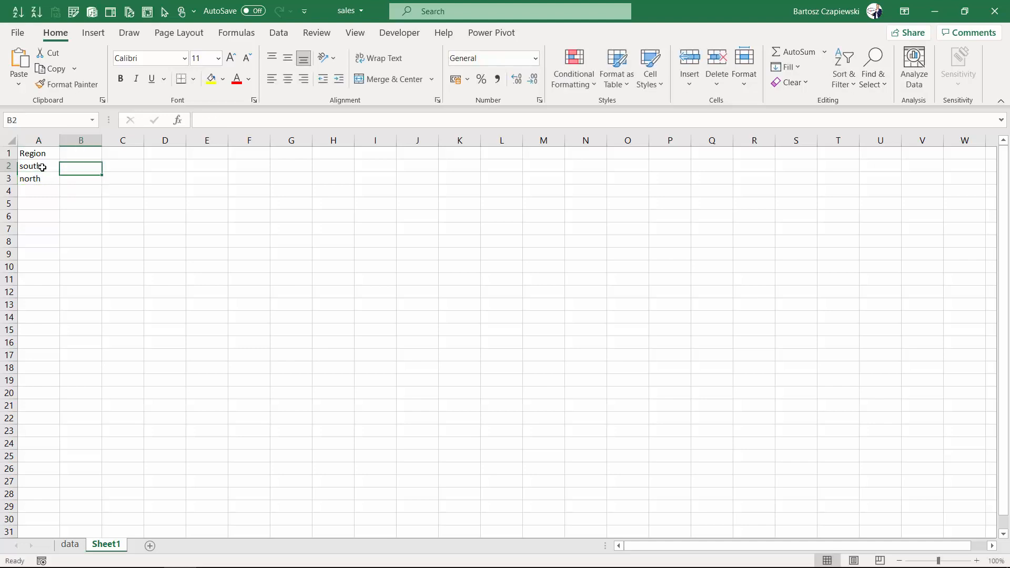
pyautogui.write('Value')
pyautogui.press('Return')
pyautogui.write('1')
pyautogui.press('Return')
pyautogui.write('2')
pyautogui.press('Return')
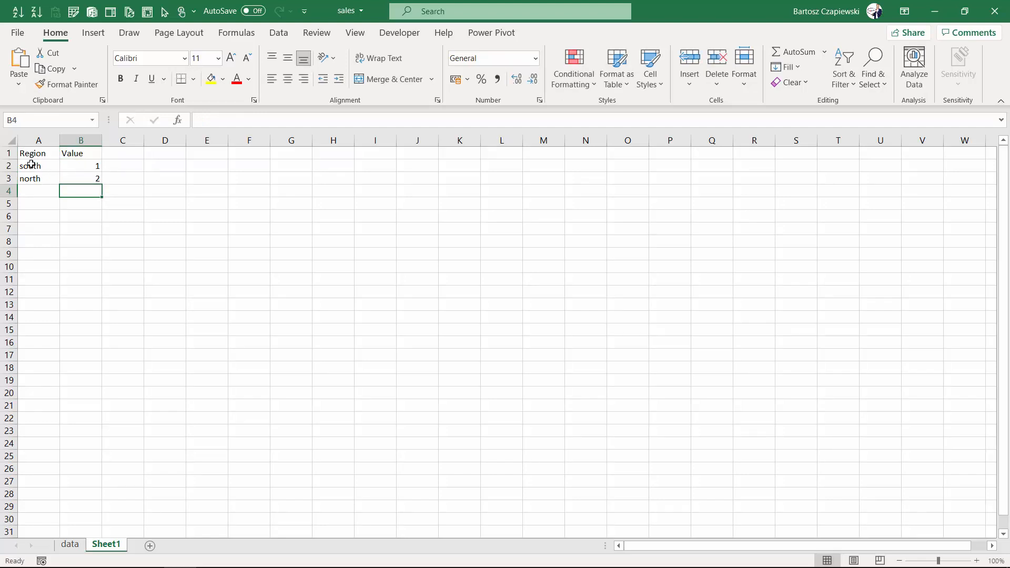
# - Insert a 2-D clustered column chart from A1:B3 and move it a little closer to the data
pyautogui.moveTo(33, 151); pyautogui.dragTo(80, 179)
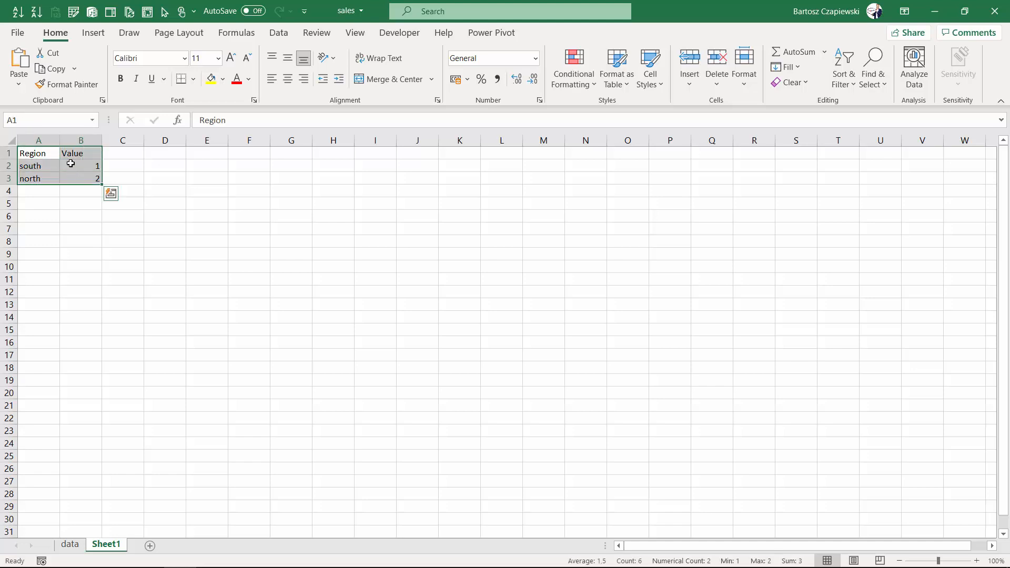
pyautogui.click(95, 35)
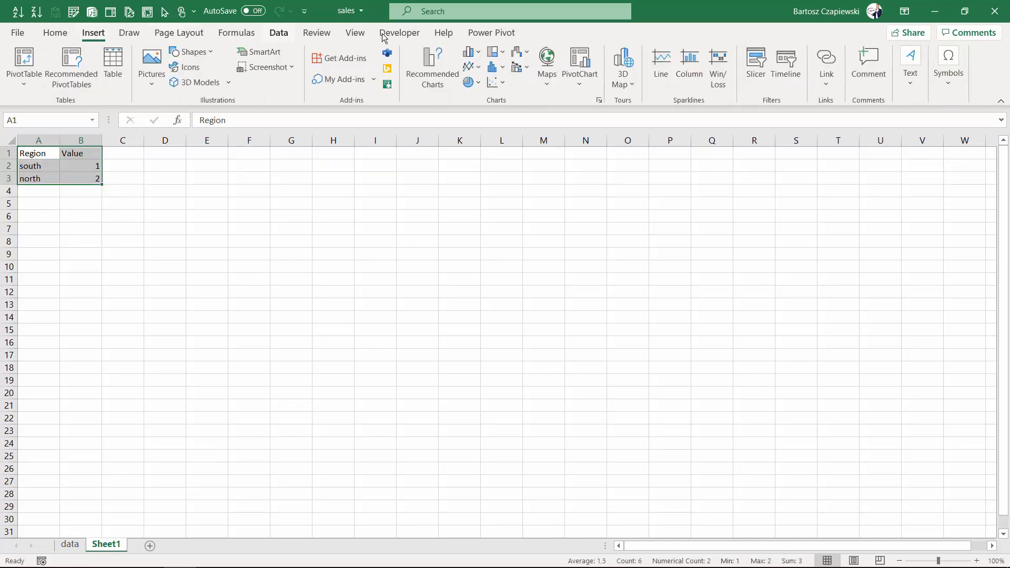
pyautogui.click(475, 55)
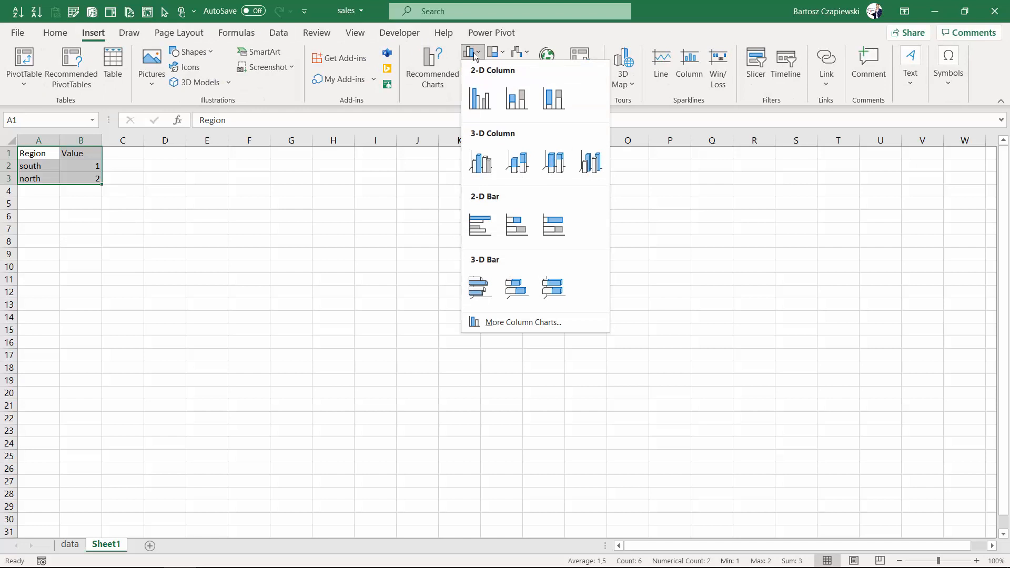
pyautogui.click(480, 96)
pyautogui.moveTo(423, 254); pyautogui.dragTo(347, 215)
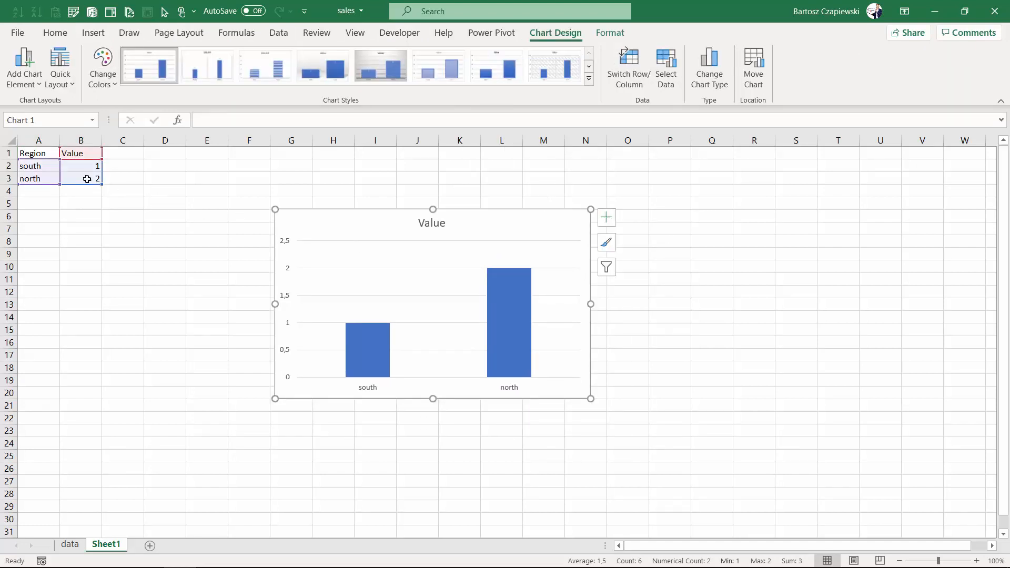
# - Examine the chart's data source, including the Value series' name and values ranges and the category axis label range, without changing anything
pyautogui.rightClick(368, 254)
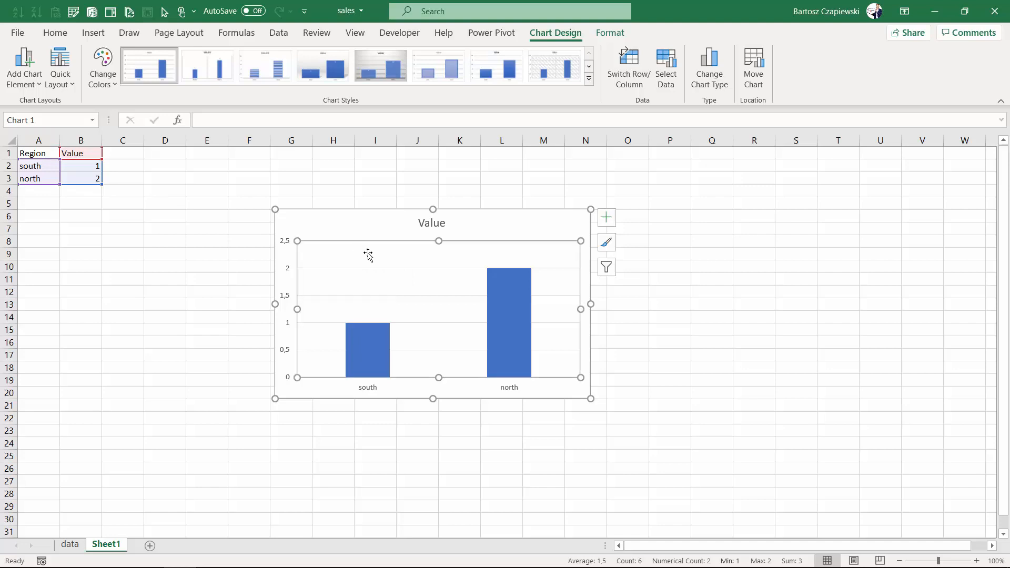
pyautogui.click(415, 341)
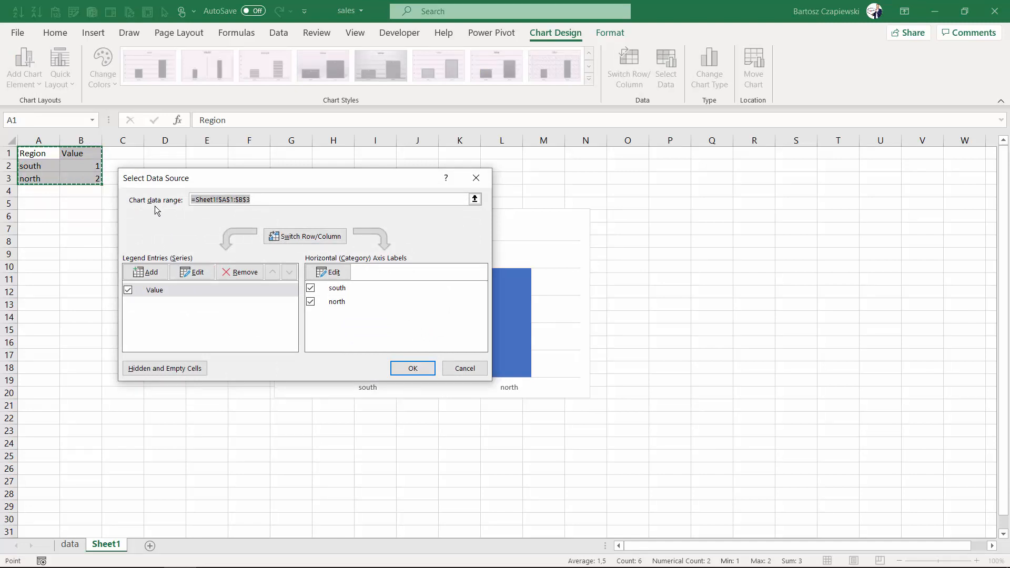
pyautogui.click(164, 291)
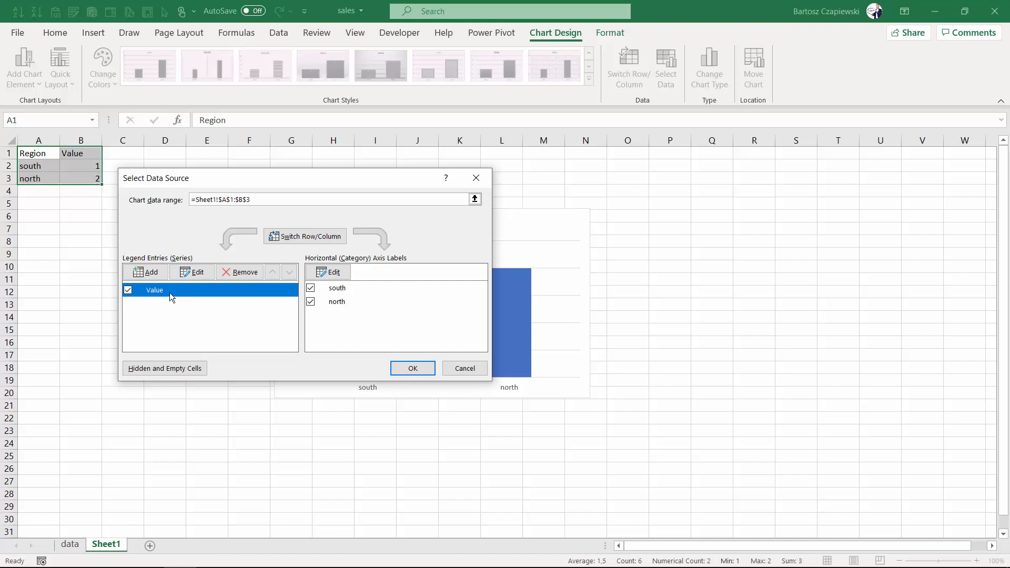
pyautogui.click(191, 277)
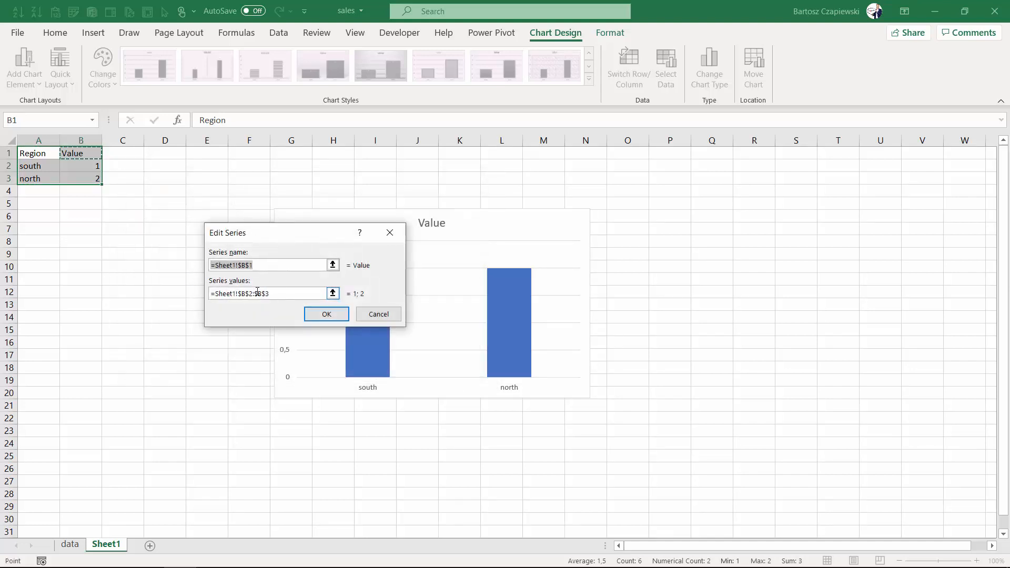
pyautogui.click(372, 313)
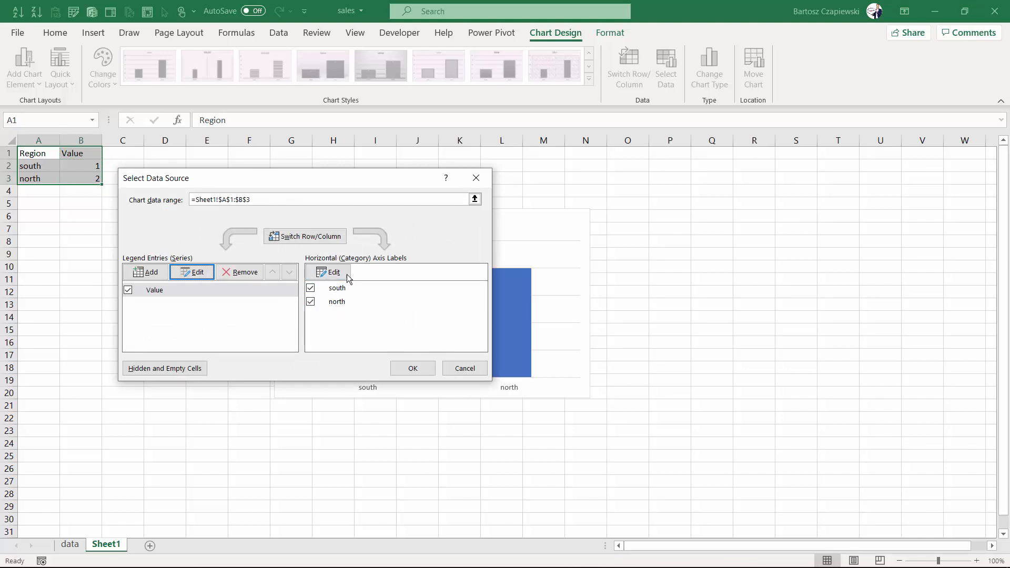
pyautogui.click(330, 271)
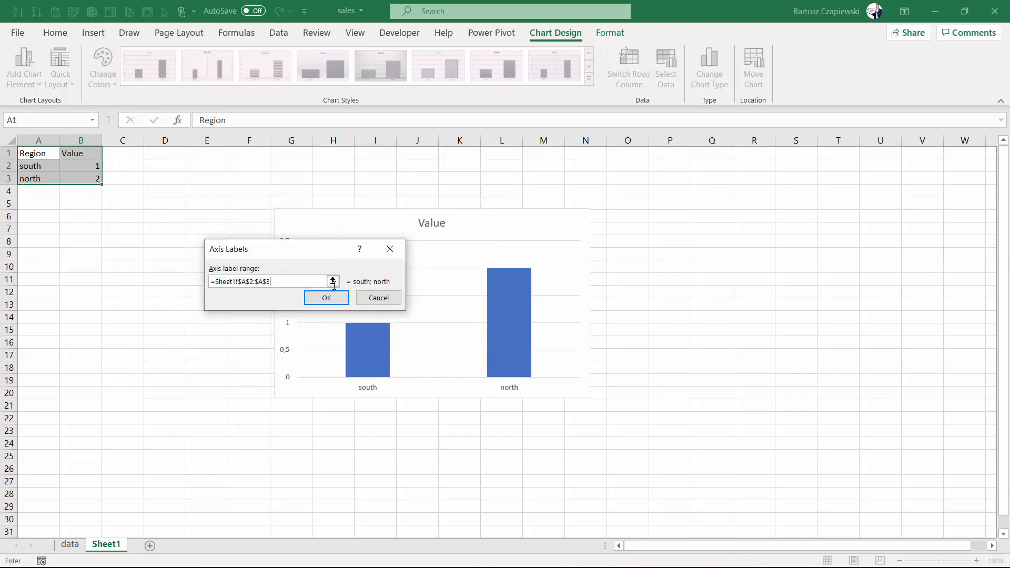
pyautogui.click(387, 298)
pyautogui.click(463, 366)
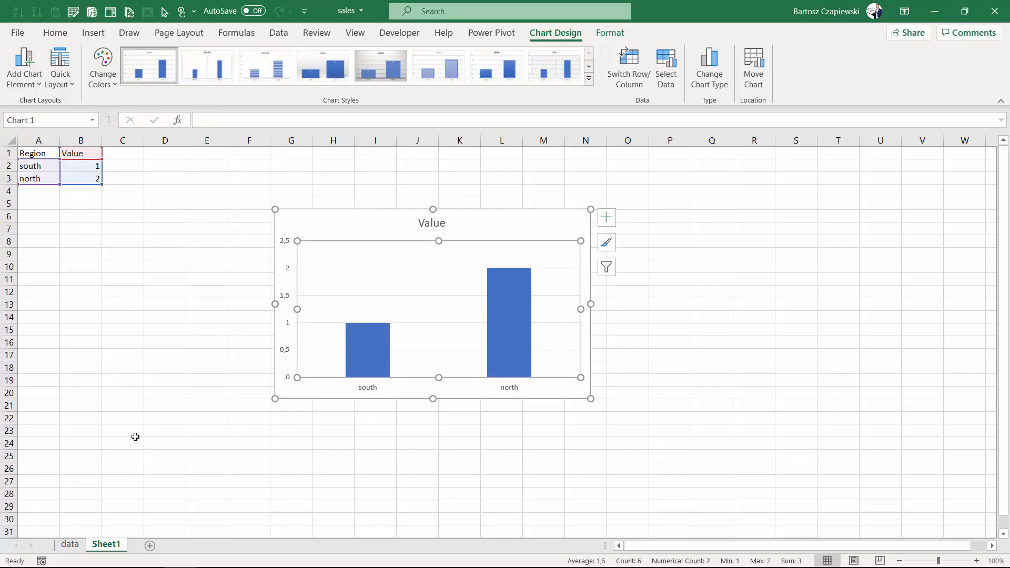
# - Convert the sales range on the data sheet into a table with headers
pyautogui.click(69, 545)
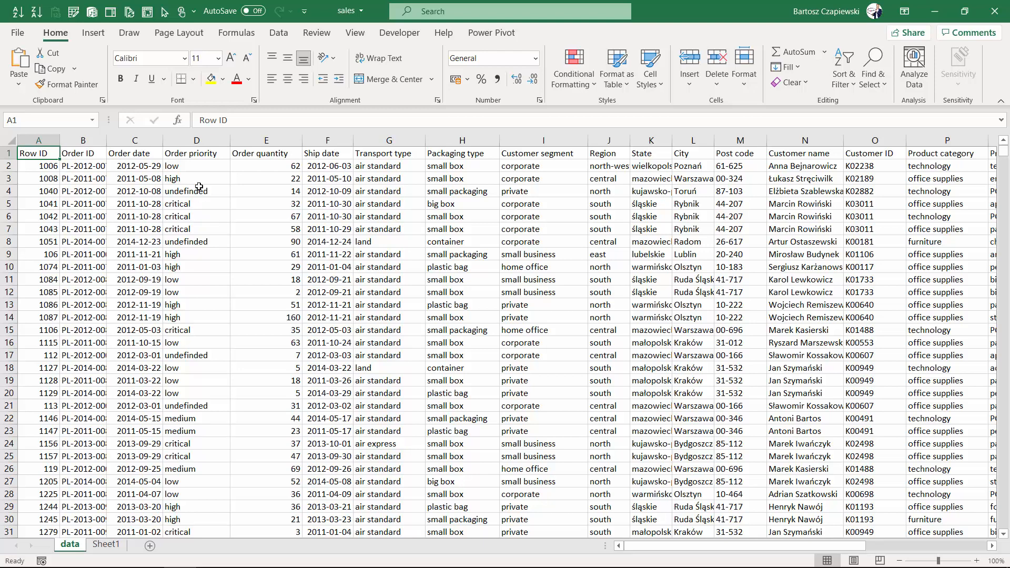
pyautogui.click(195, 166)
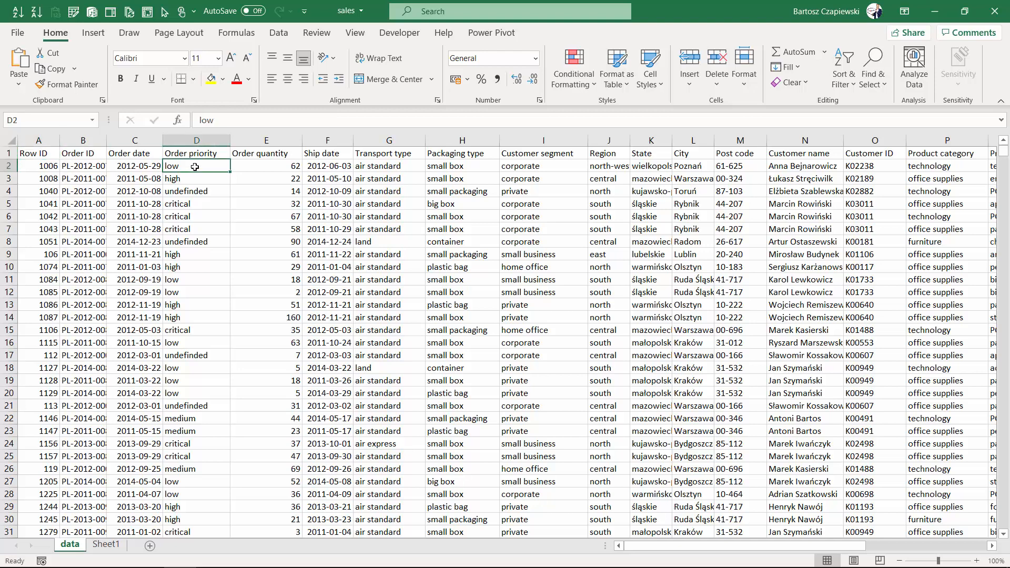
pyautogui.click(93, 33)
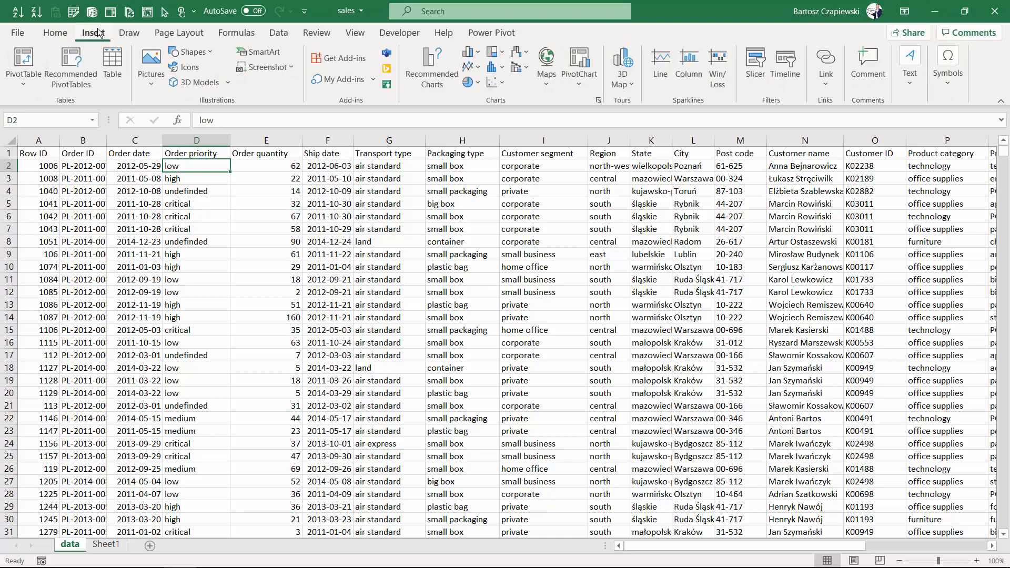
pyautogui.click(114, 67)
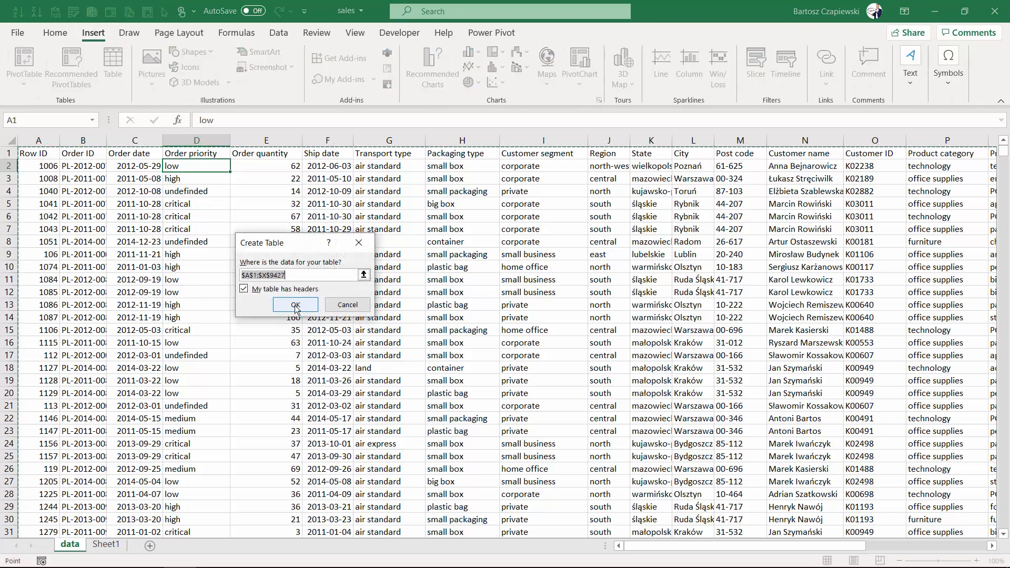
pyautogui.click(295, 307)
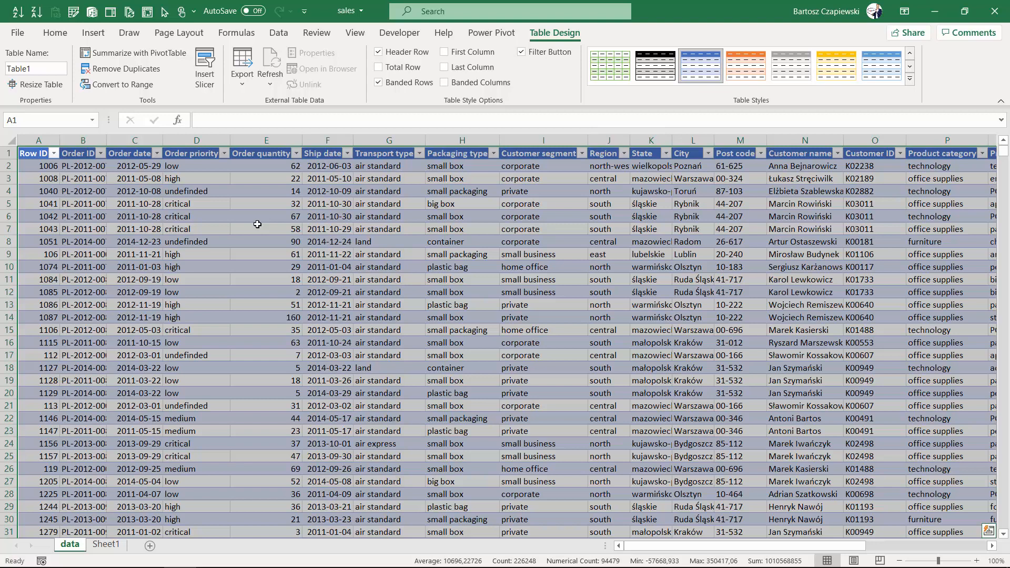
# - Create a PivotTable from Table1 on a new worksheet
pyautogui.click(95, 34)
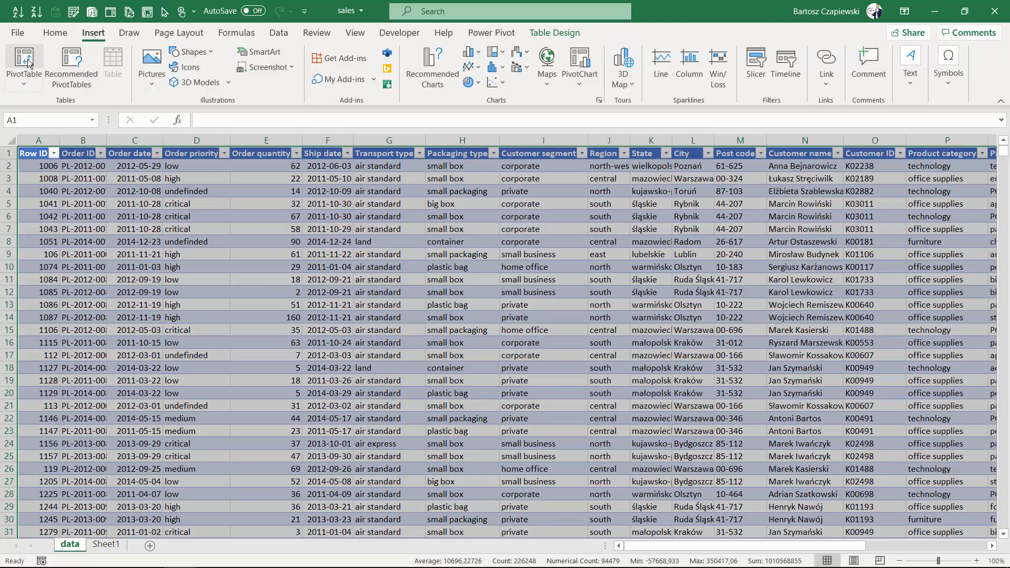
pyautogui.click(580, 66)
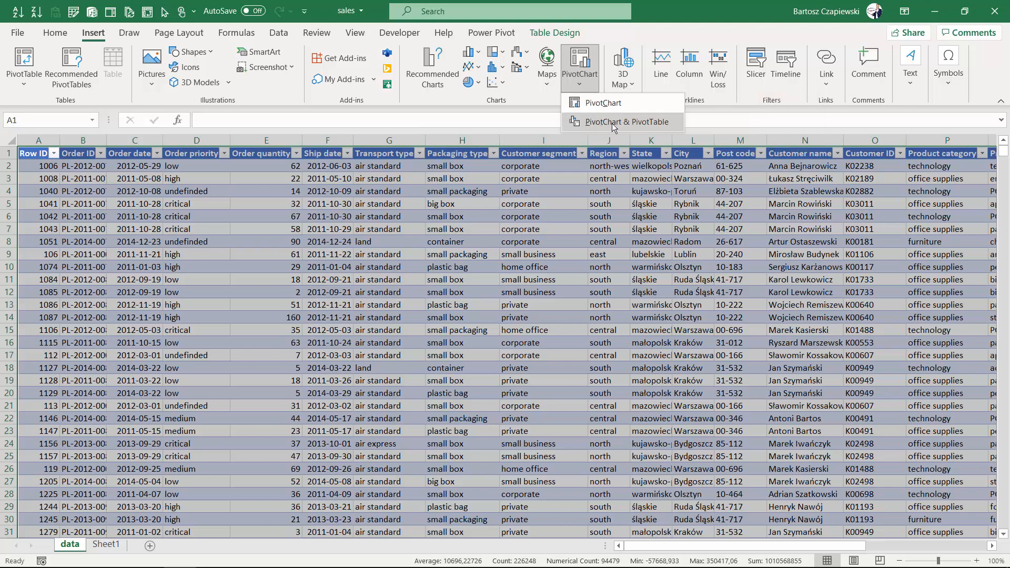
pyautogui.click(149, 199)
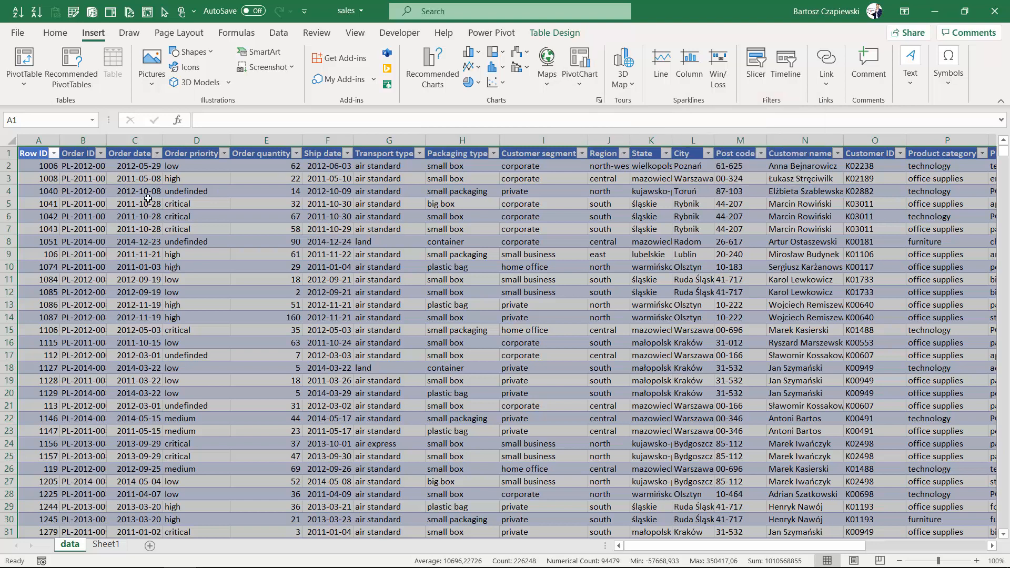
pyautogui.click(145, 181)
pyautogui.click(24, 63)
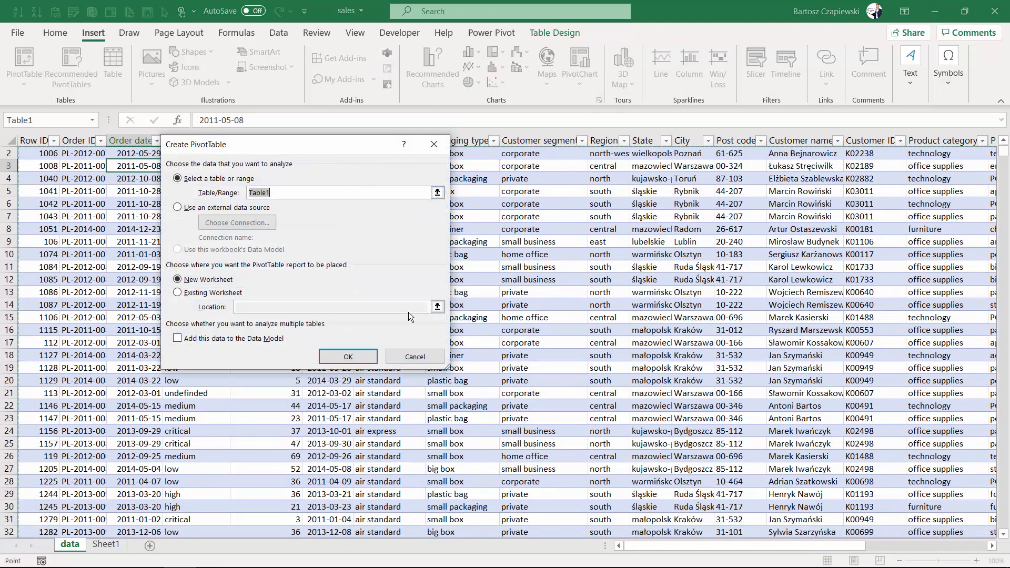
pyautogui.click(351, 359)
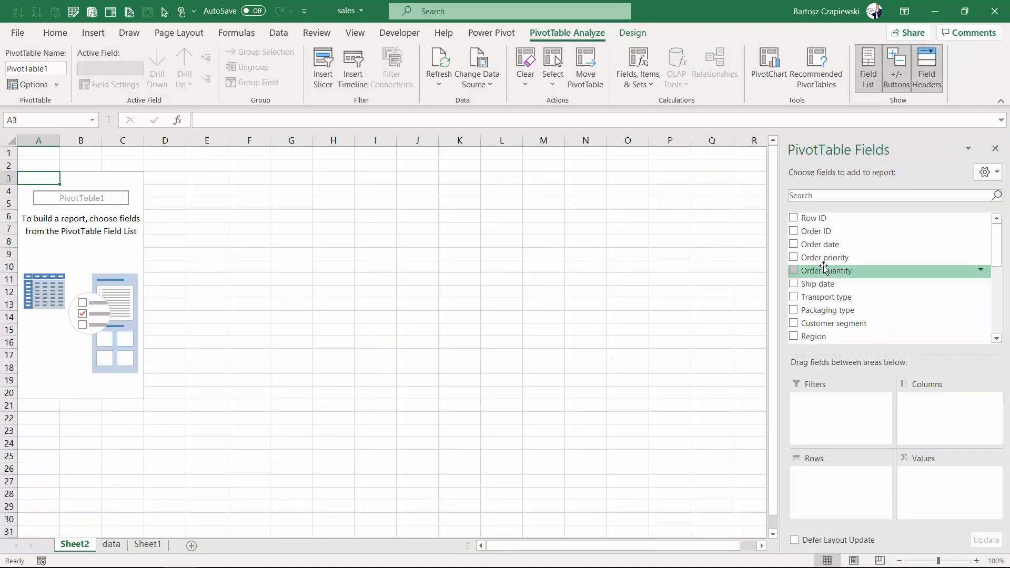
# - Add Product category to the PivotTable's rows and Sales to its values
pyautogui.scroll(-3, 824, 267)
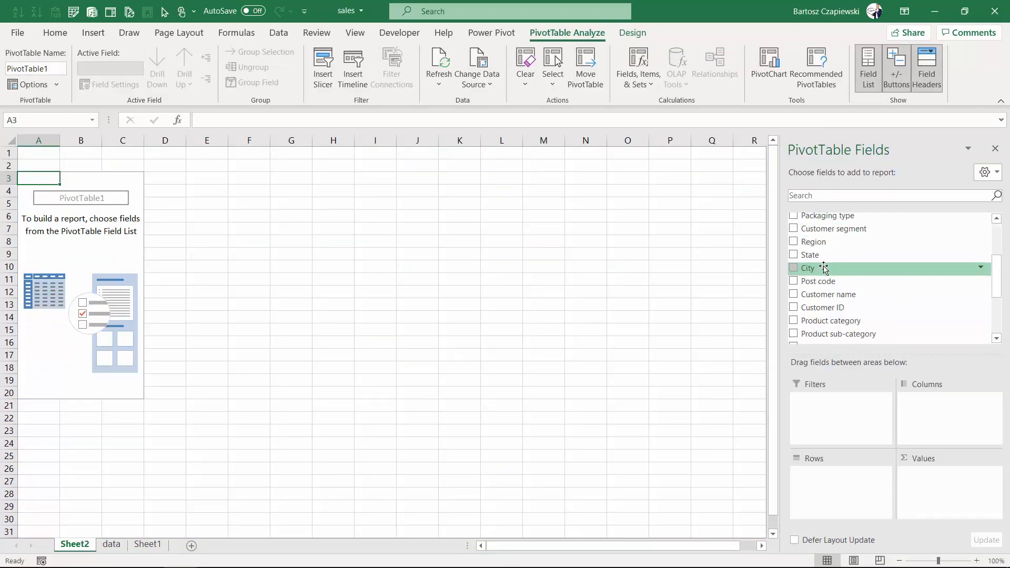
pyautogui.click(793, 320)
pyautogui.scroll(-2, 805, 287)
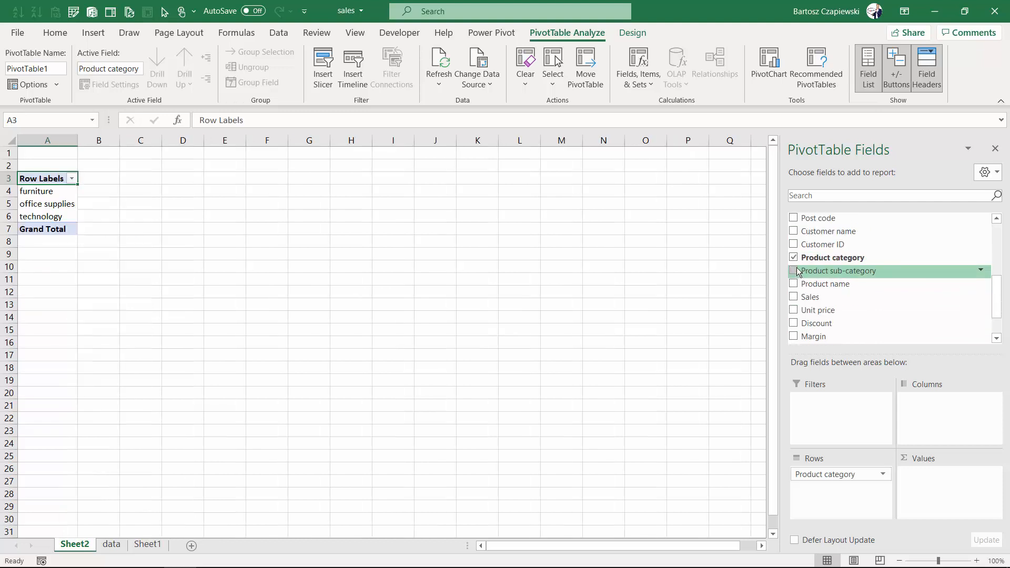
pyautogui.click(793, 297)
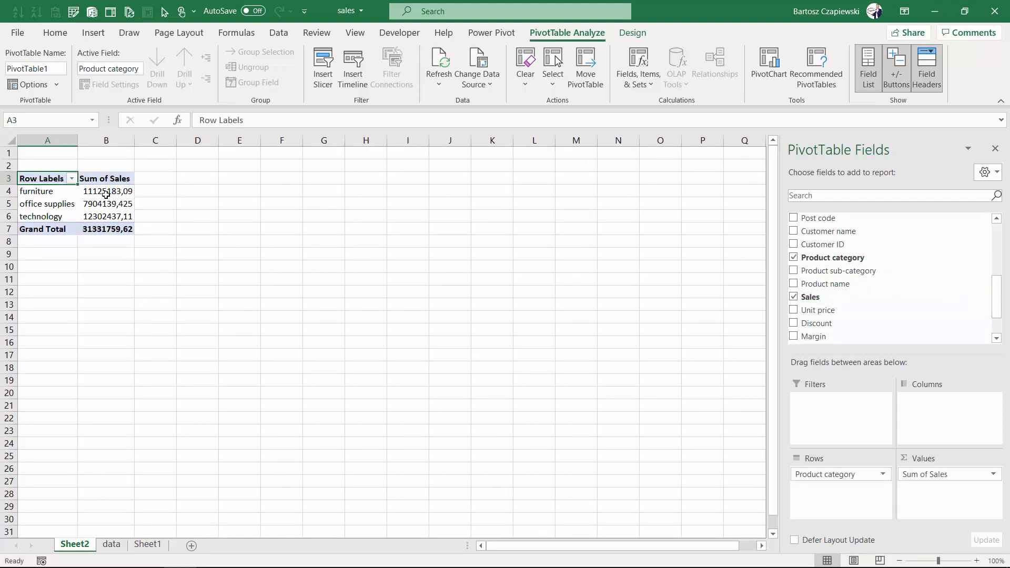
# - Insert a clustered column PivotChart based on the PivotTable of sales by product category
pyautogui.click(106, 192)
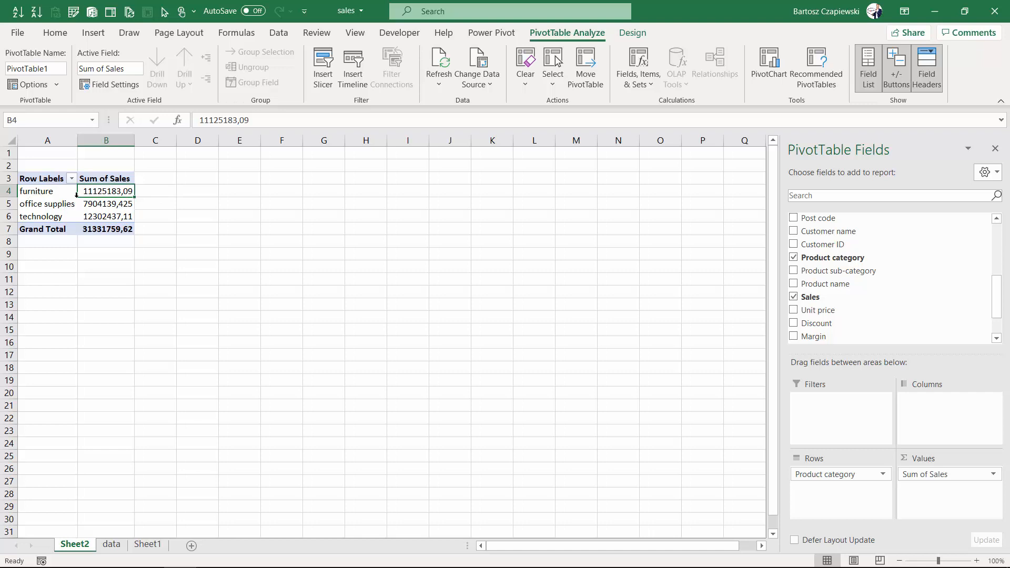
pyautogui.moveTo(90, 191)
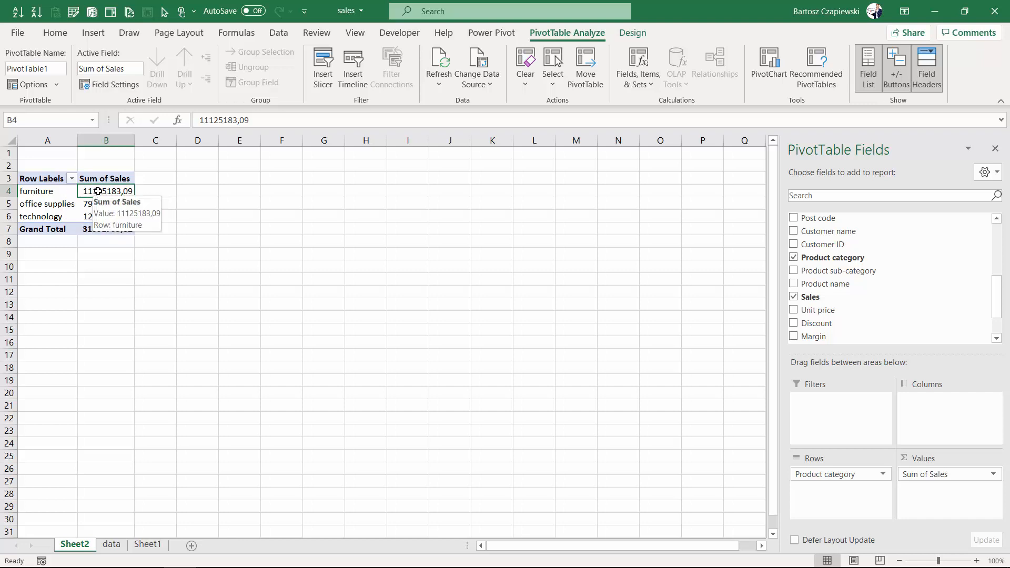
pyautogui.click(90, 34)
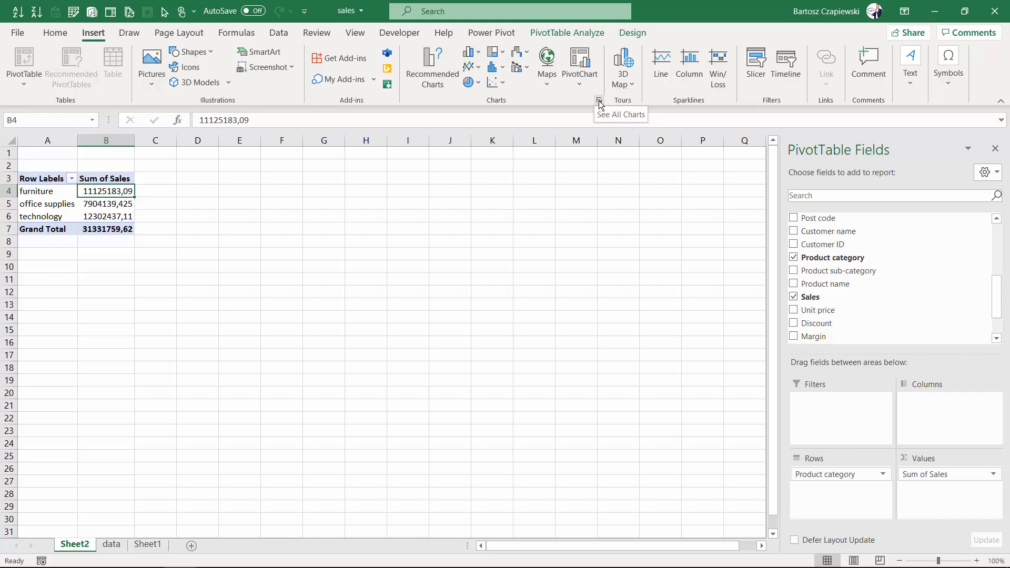
pyautogui.click(471, 55)
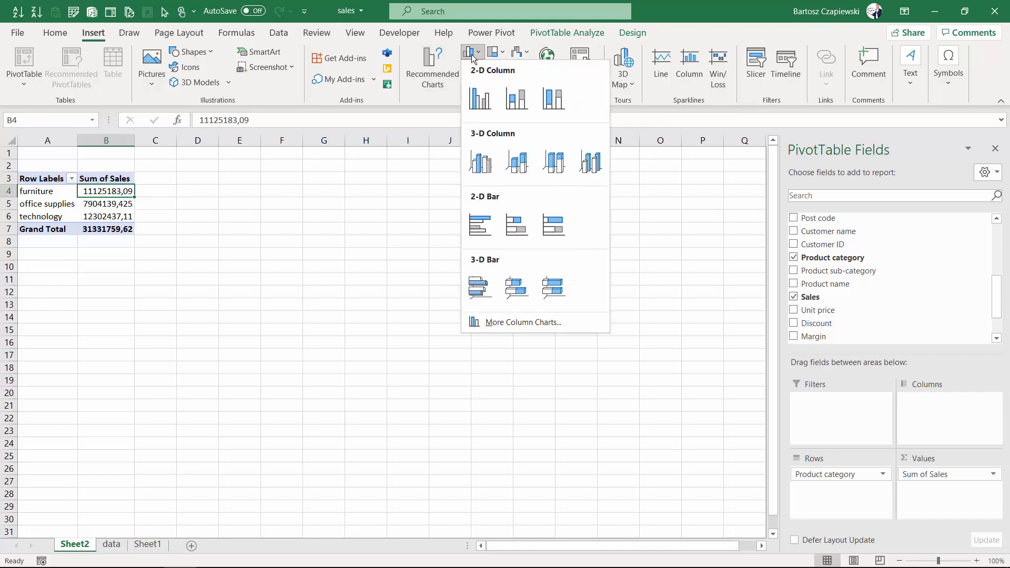
pyautogui.click(480, 100)
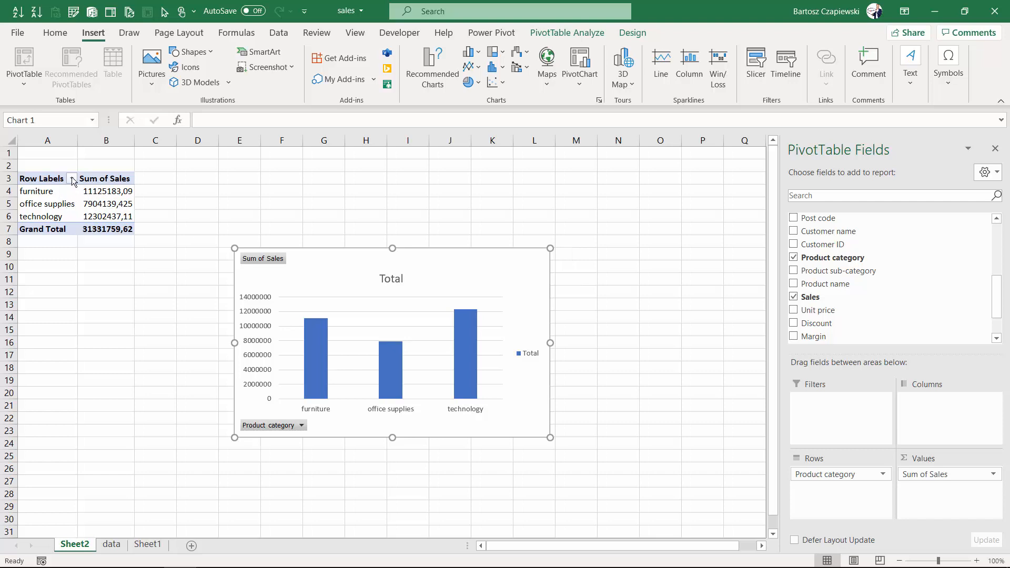
# - Filter furniture out of the PivotTable's row labels, and include it again through the chart's Product category filter
pyautogui.click(72, 180)
pyautogui.click(35, 330)
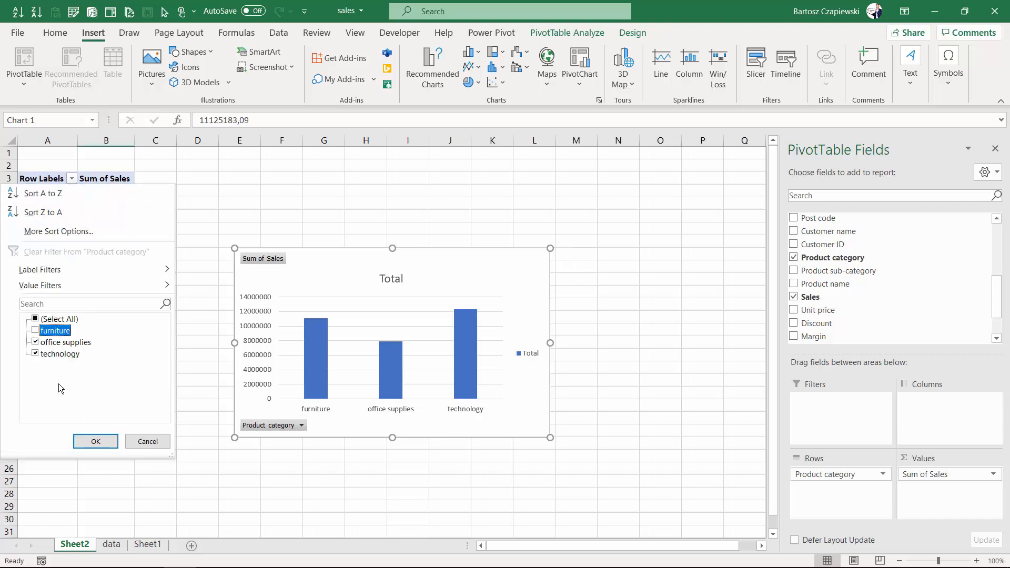
pyautogui.click(95, 443)
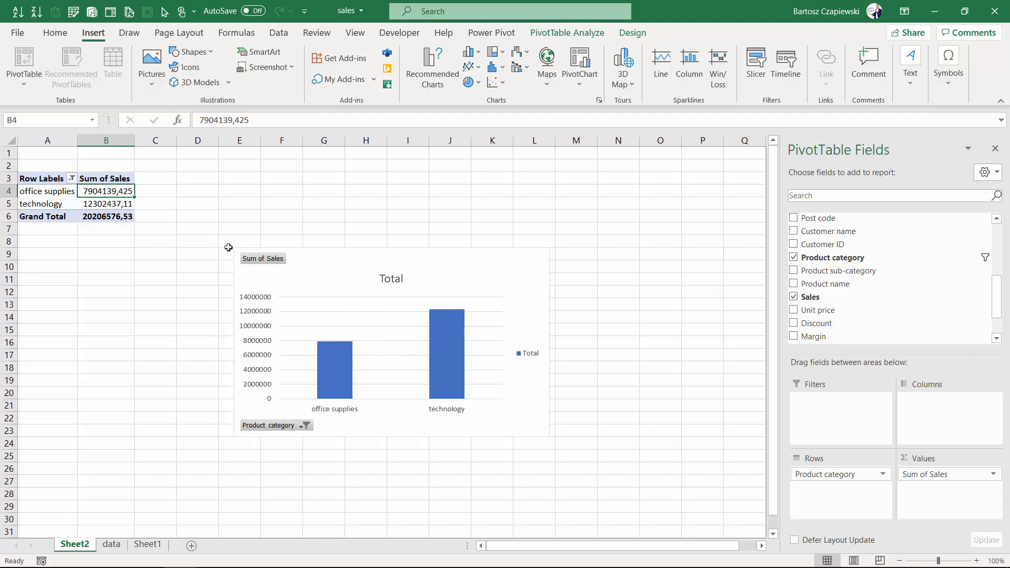
pyautogui.click(300, 426)
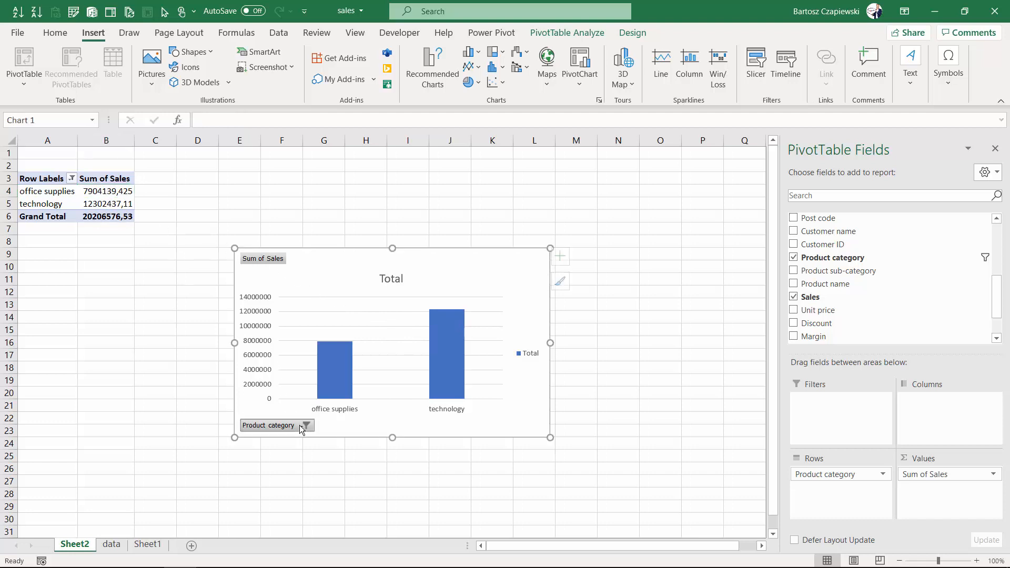
pyautogui.click(301, 426)
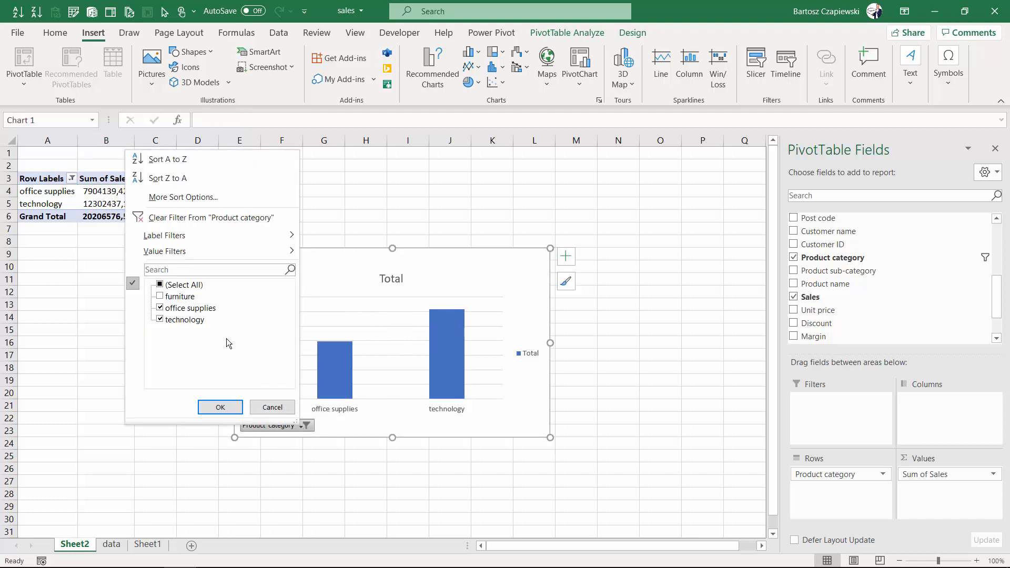
pyautogui.click(220, 408)
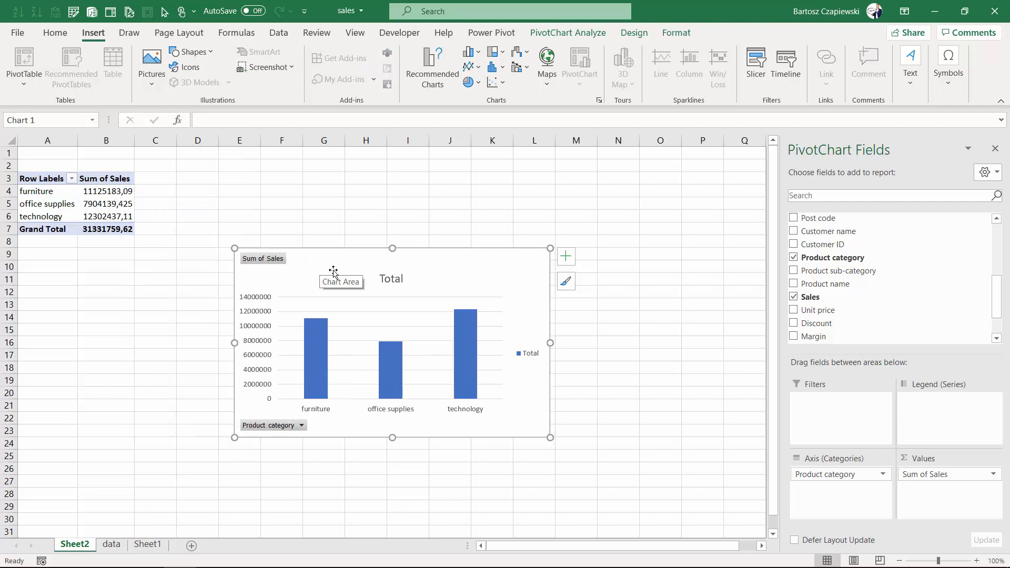
# - Examine the PivotChart's data source, including its data range, series and category labels, without changing anything
pyautogui.rightClick(372, 299)
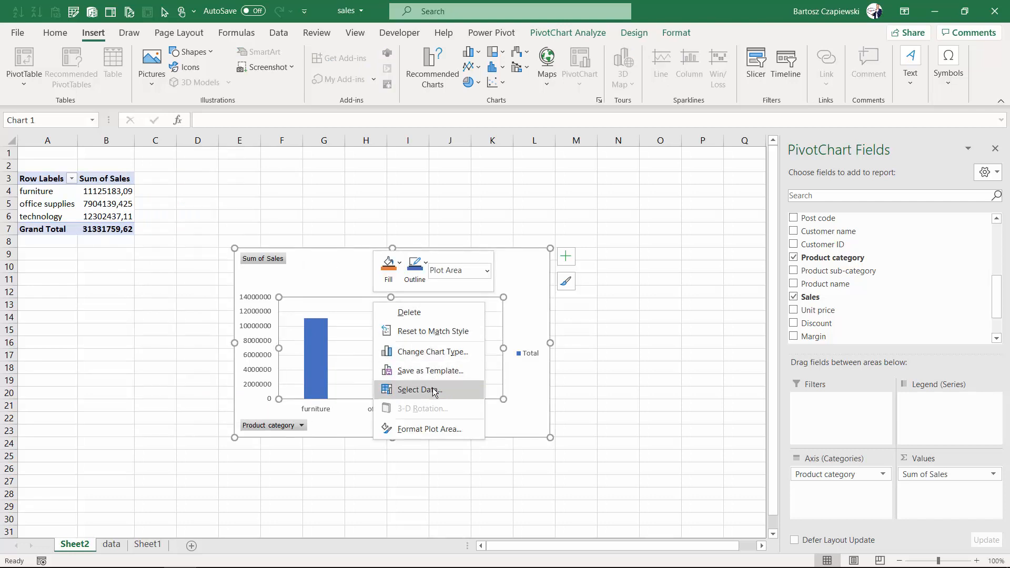
pyautogui.click(433, 389)
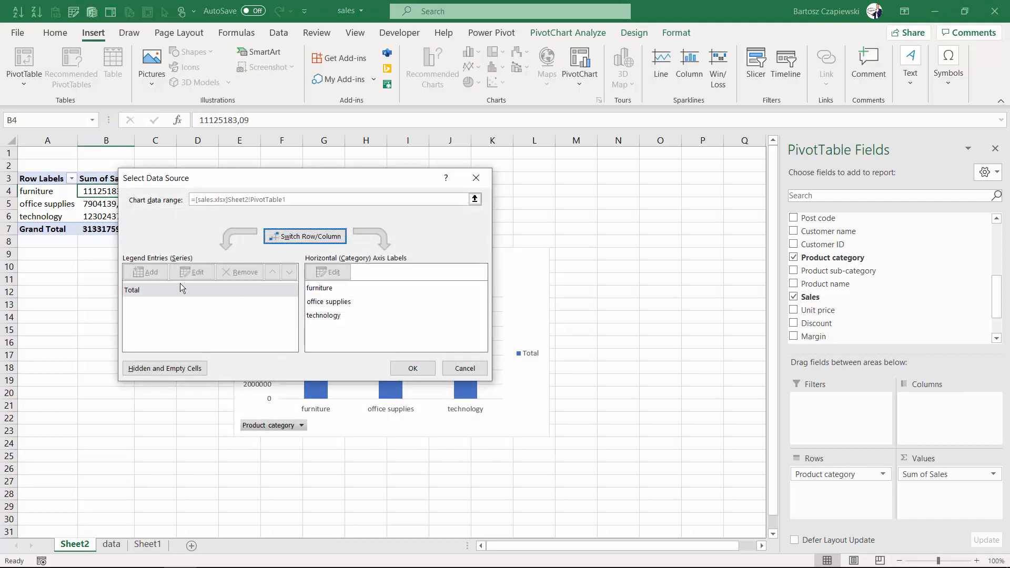
pyautogui.moveTo(189, 179); pyautogui.dragTo(281, 176)
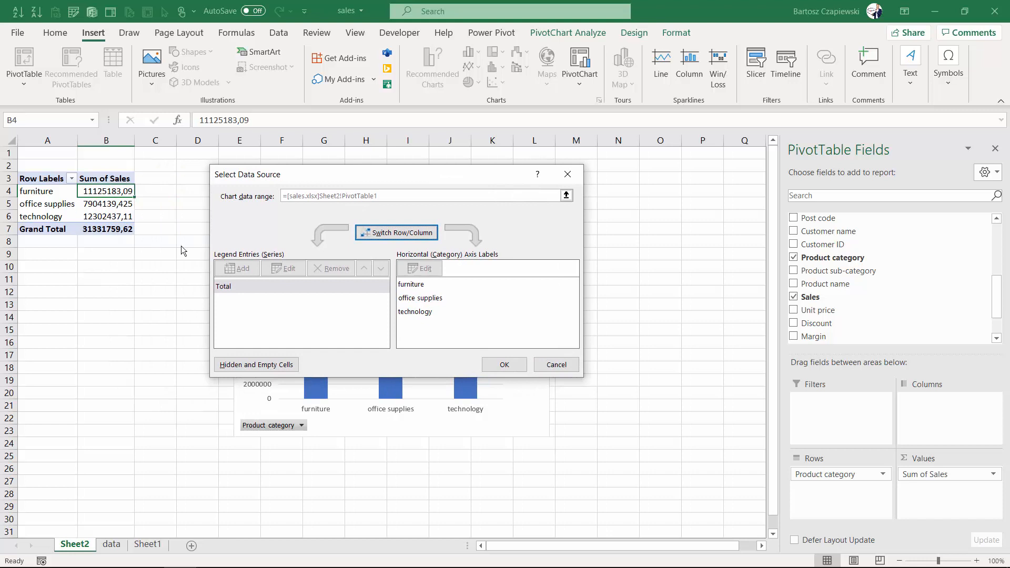
pyautogui.click(555, 365)
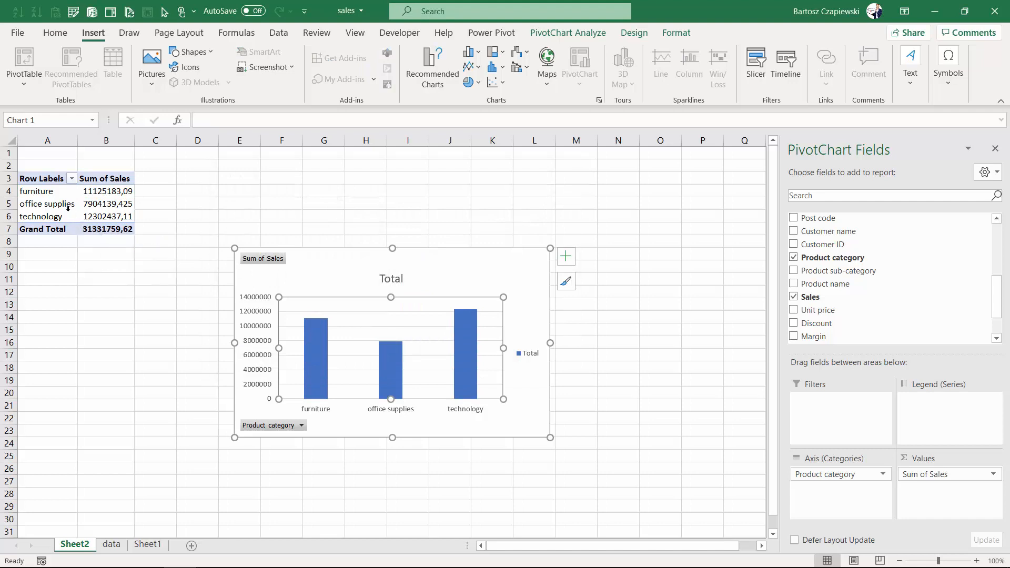
# - Compare the field areas offered for the PivotTable with those offered for the PivotChart
pyautogui.click(109, 230)
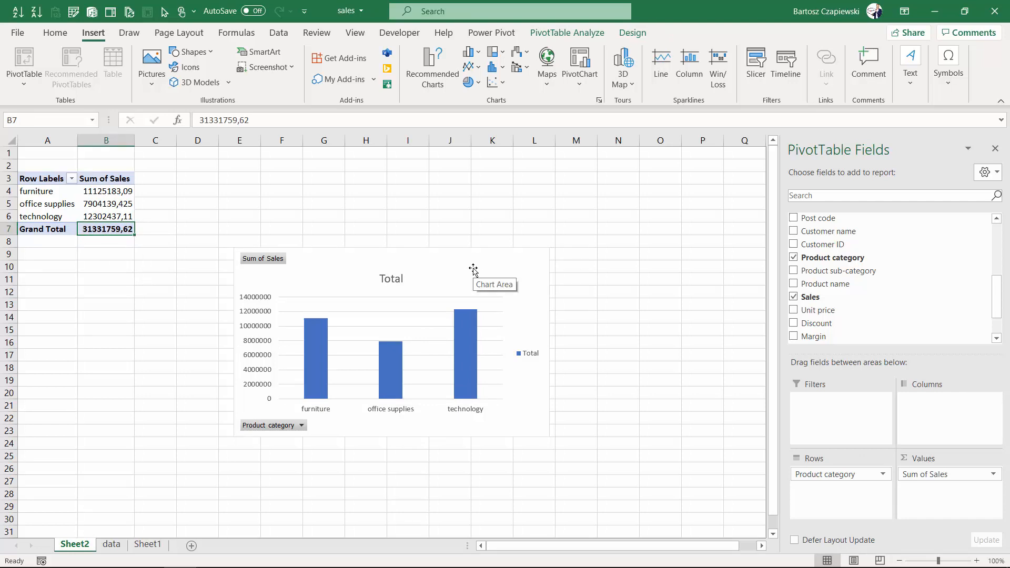
pyautogui.click(128, 206)
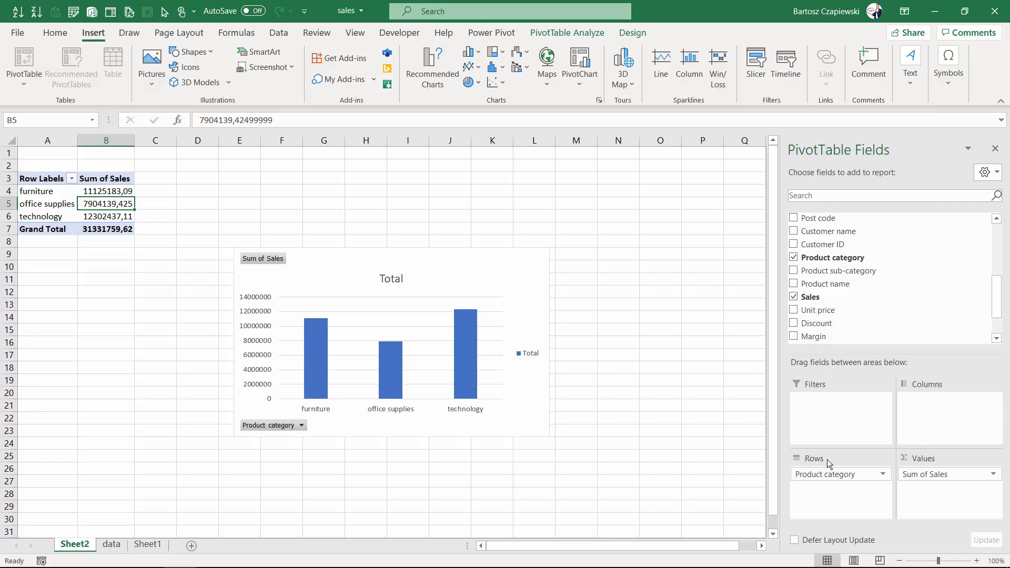
pyautogui.click(330, 255)
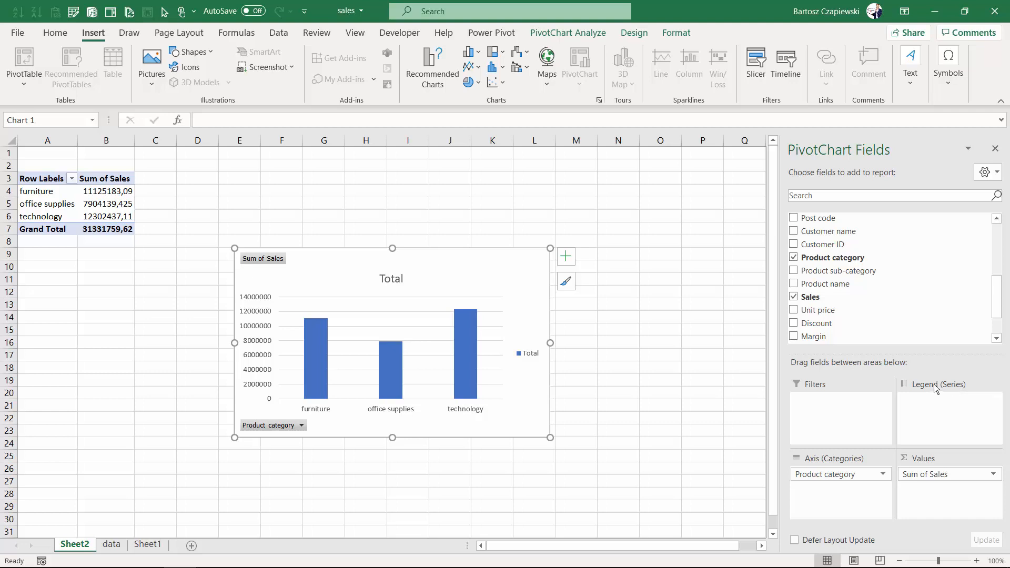
# - Add Region to the PivotChart's Legend (Series) and check the matching field area of the PivotTable
pyautogui.scroll(3, 961, 271)
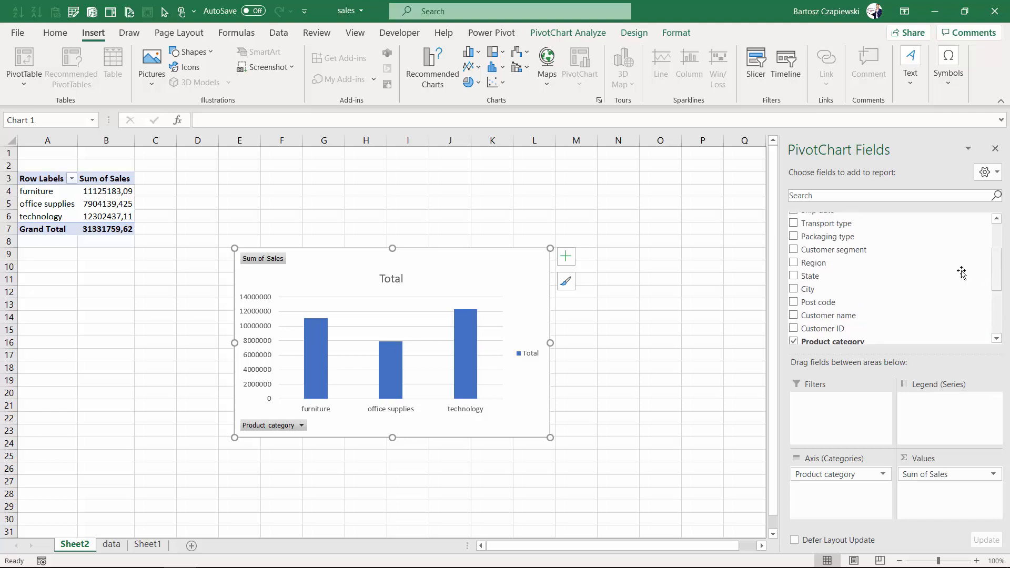
pyautogui.moveTo(817, 266); pyautogui.dragTo(945, 404)
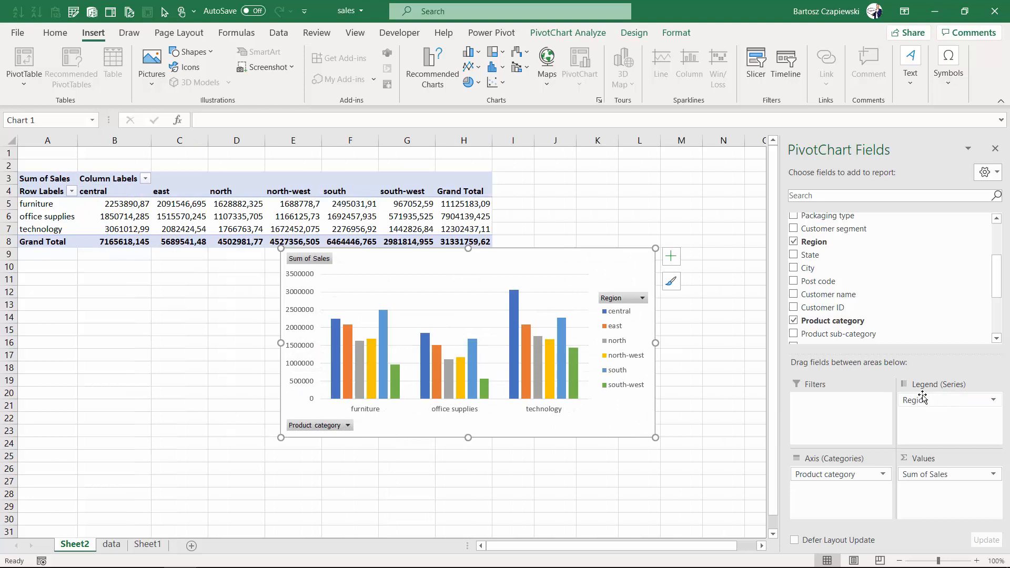
pyautogui.click(115, 205)
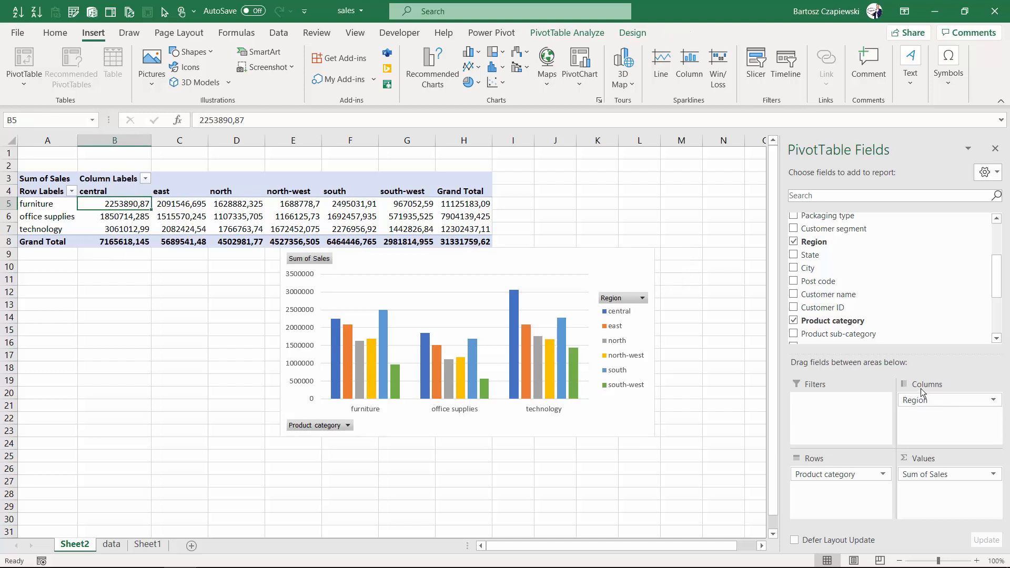
pyautogui.click(540, 255)
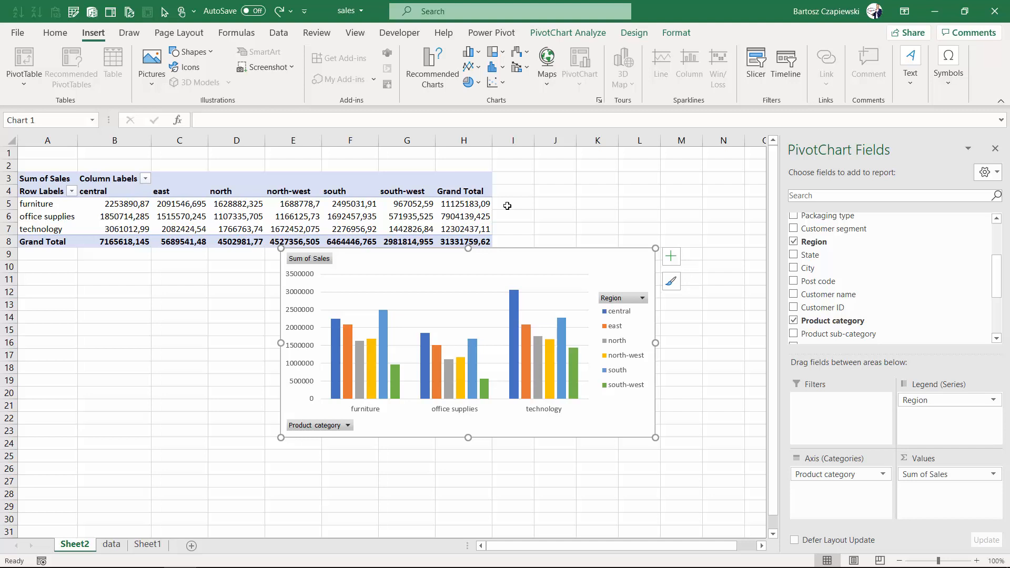
pyautogui.rightClick(503, 255)
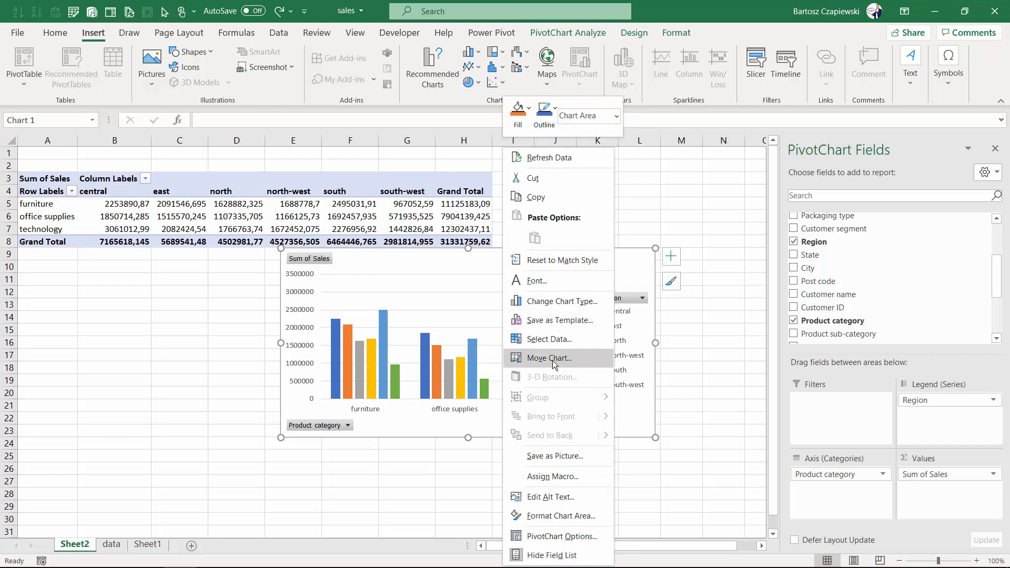
pyautogui.click(568, 302)
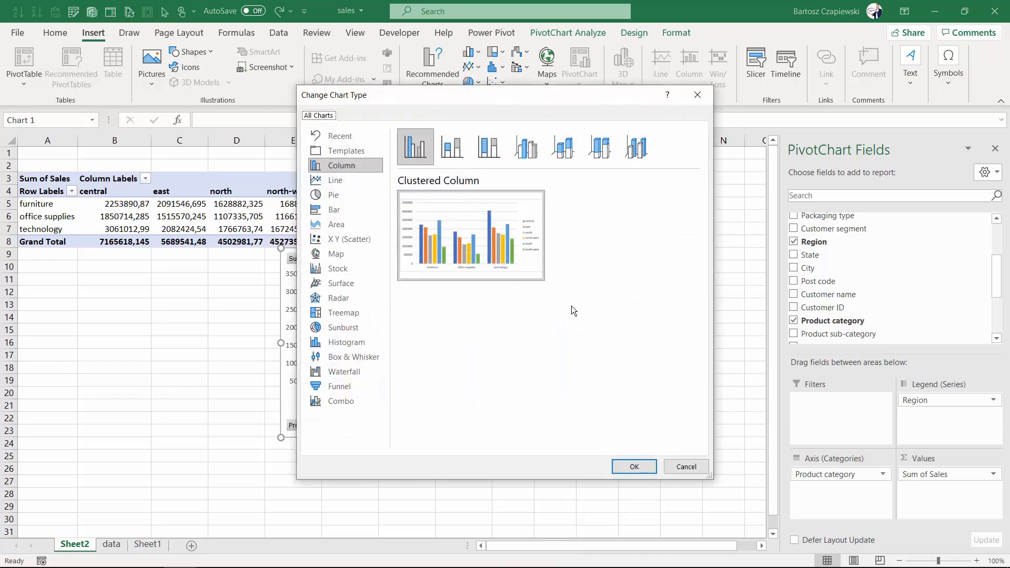
pyautogui.click(685, 467)
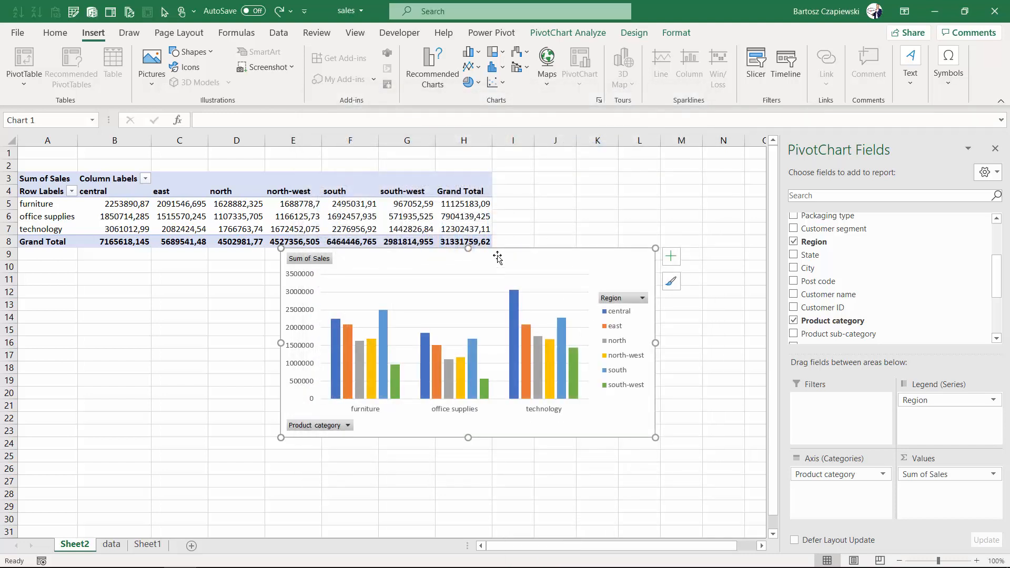
# - Change the PivotChart's type to Stacked Column and move the chart so it sits clear below the PivotTable
pyautogui.click(474, 54)
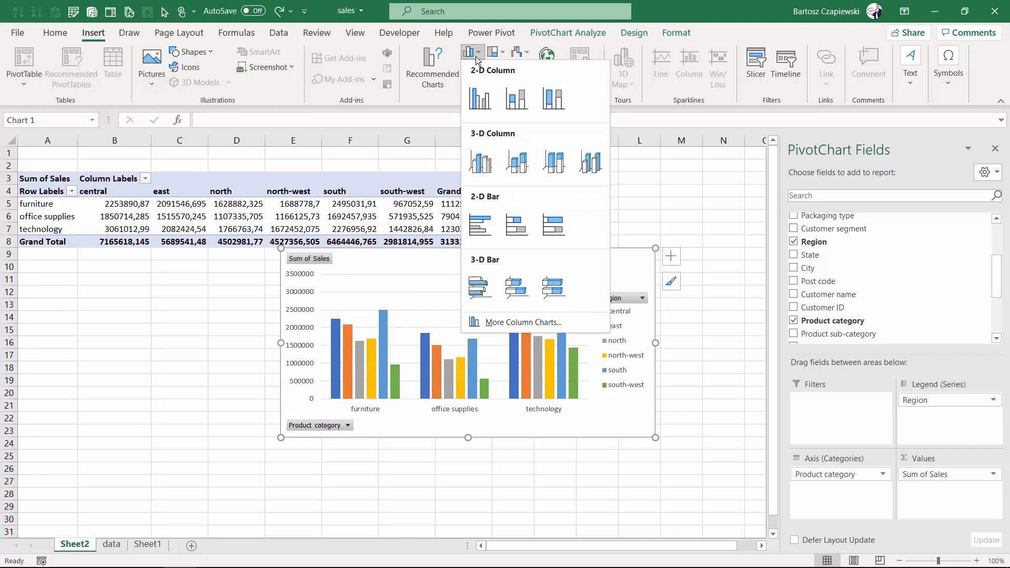
pyautogui.click(595, 43)
pyautogui.click(599, 100)
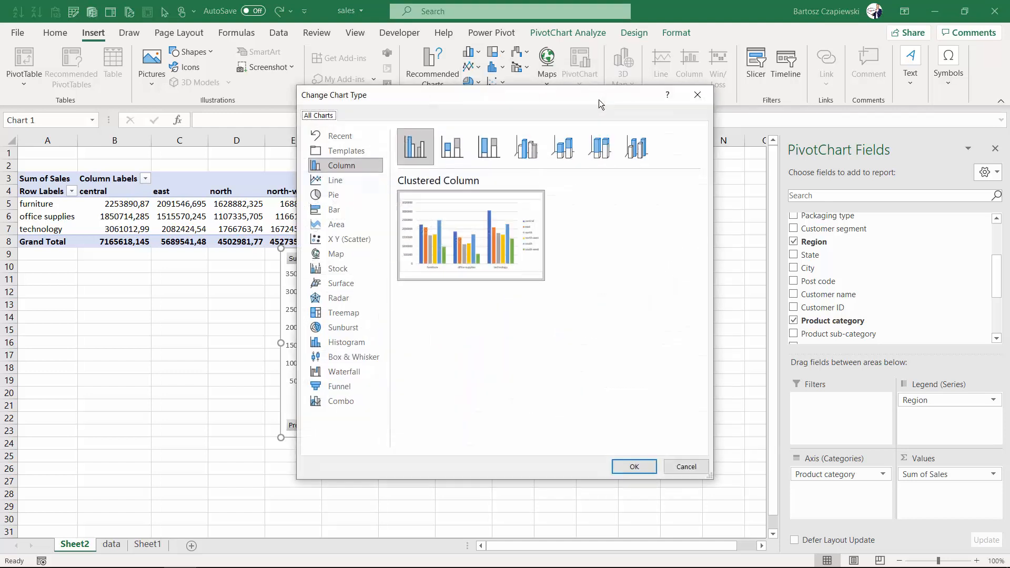
pyautogui.click(444, 153)
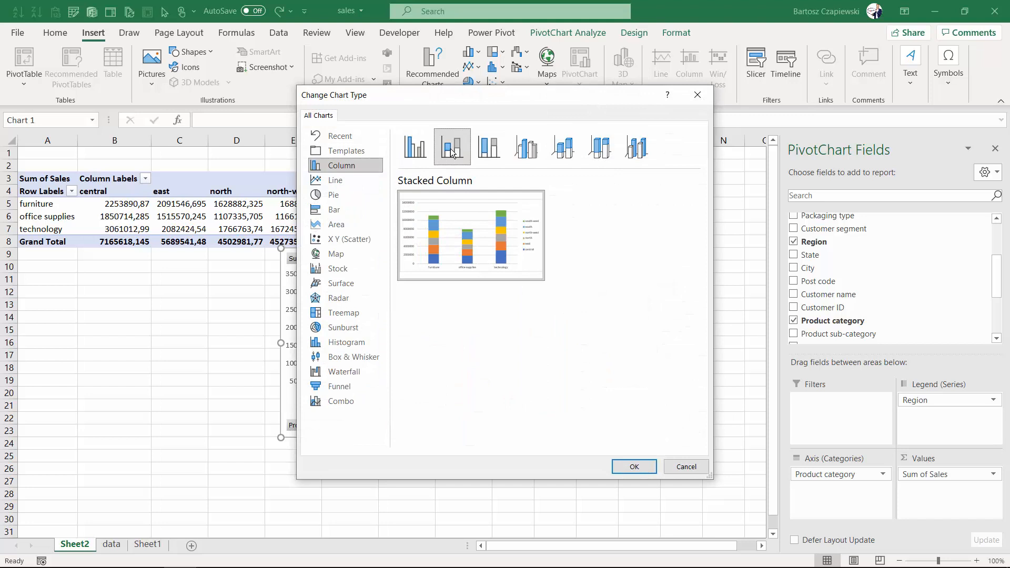
pyautogui.click(633, 466)
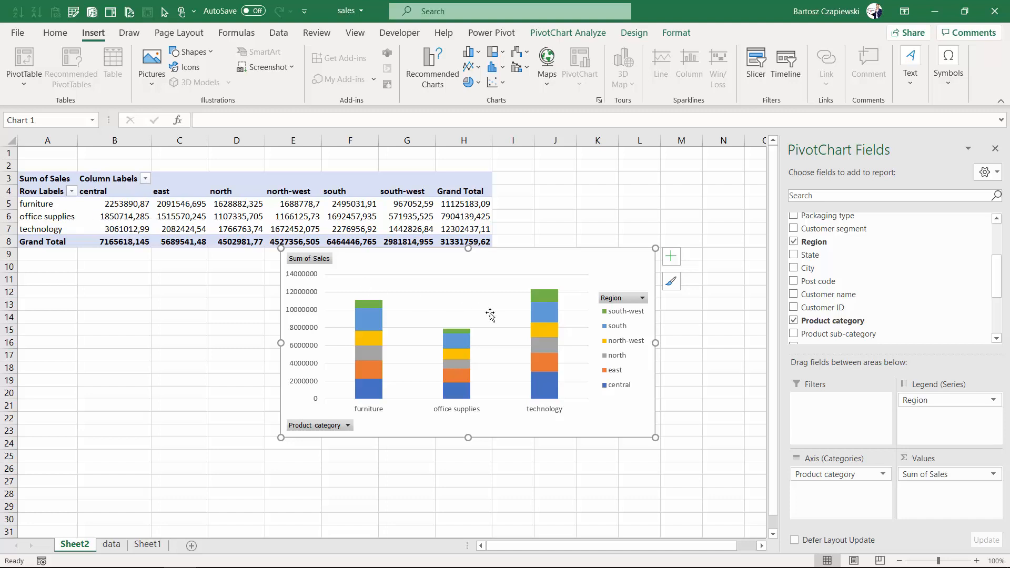
pyautogui.moveTo(593, 265); pyautogui.dragTo(556, 278)
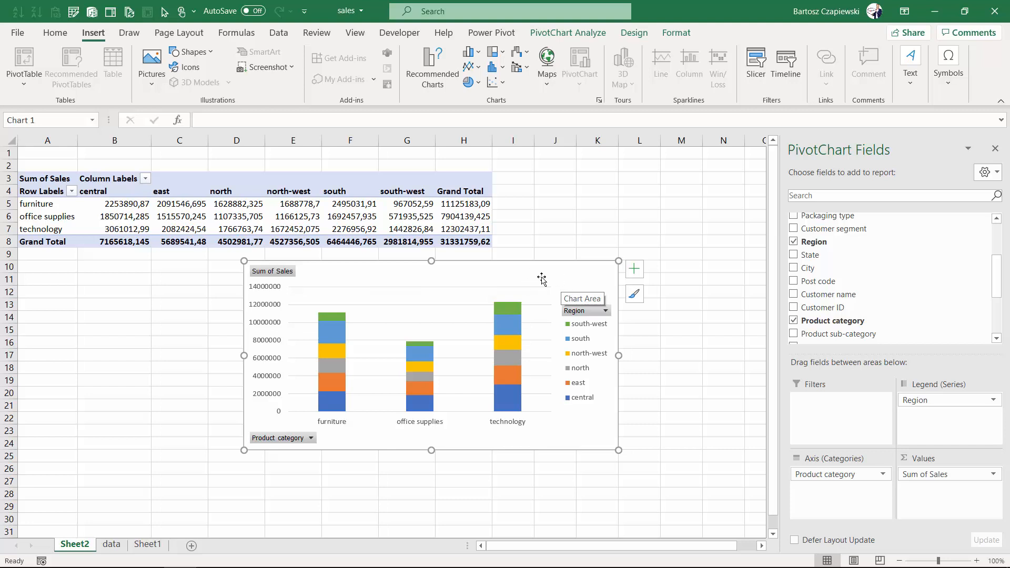
# - Add a chart title to the PivotChart reading "Sales for Product category"
pyautogui.click(634, 270)
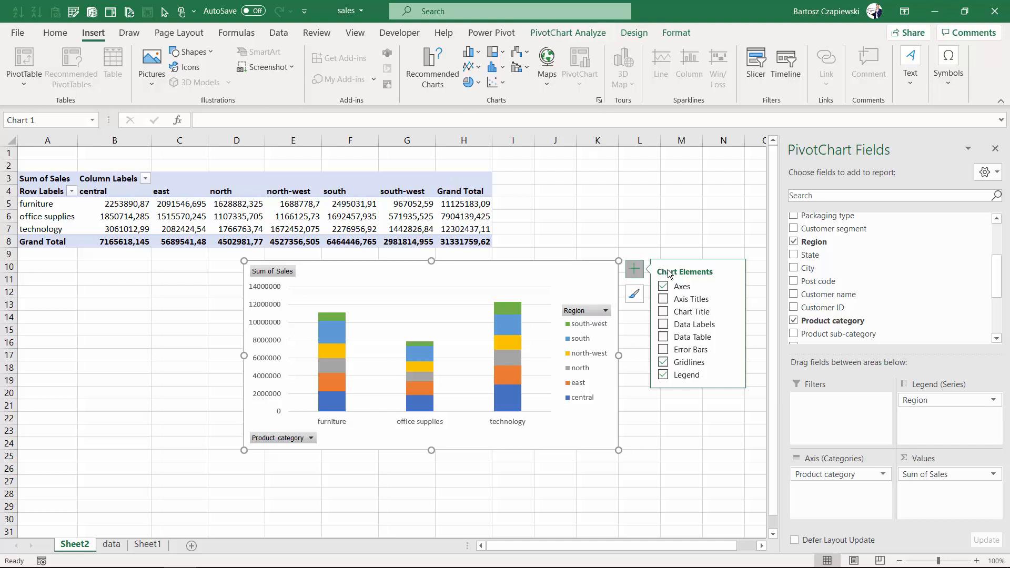
pyautogui.click(664, 312)
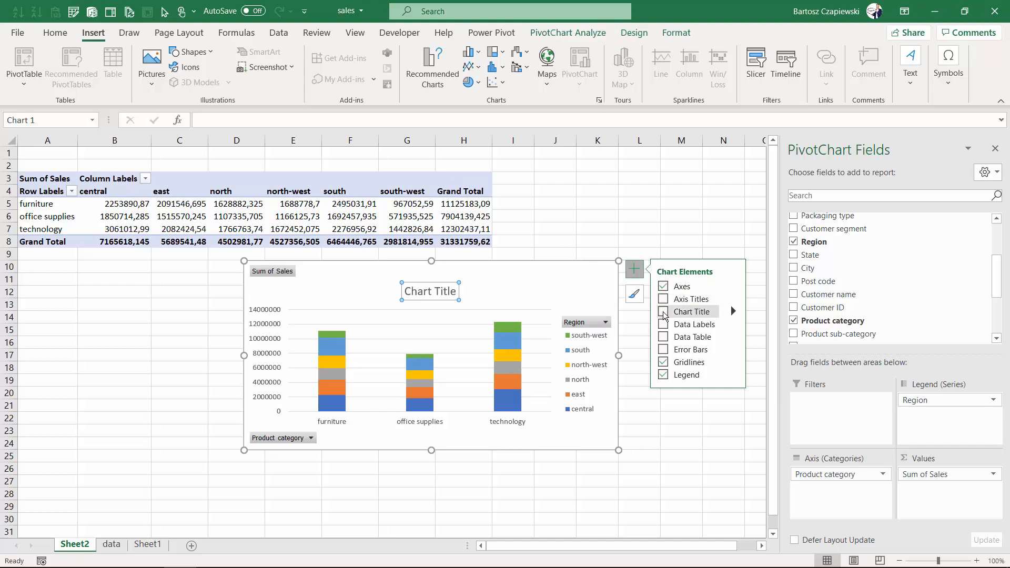
pyautogui.click(423, 292)
pyautogui.hotkey('ctrl', 'a')
pyautogui.write('Sale')
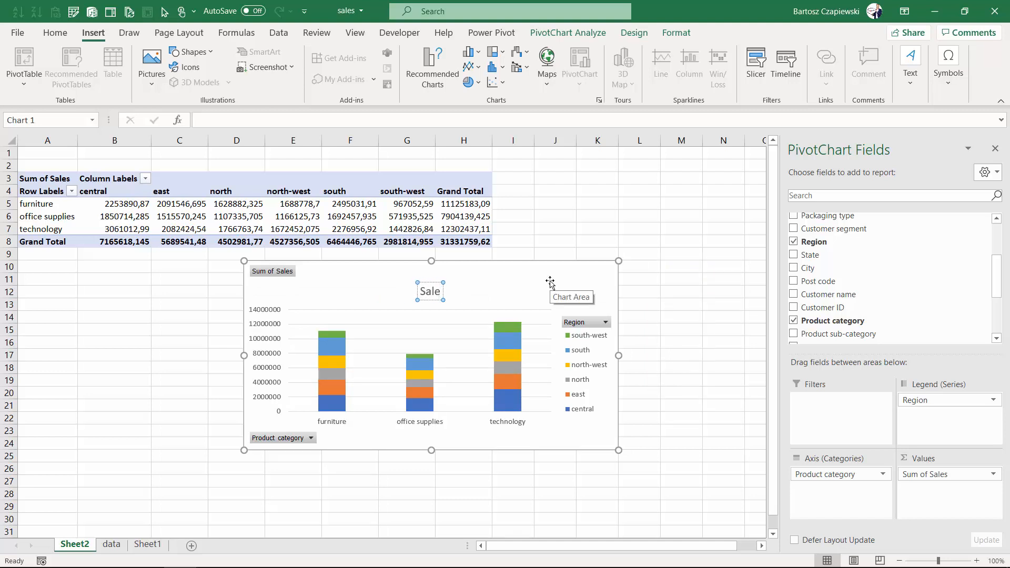
pyautogui.write('s for Pro')
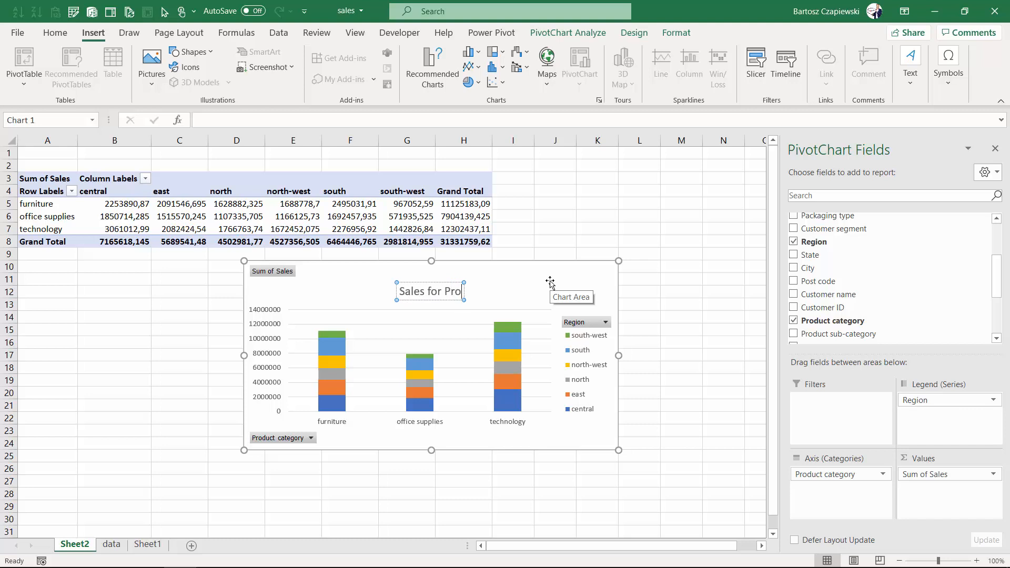
pyautogui.write('duct category')
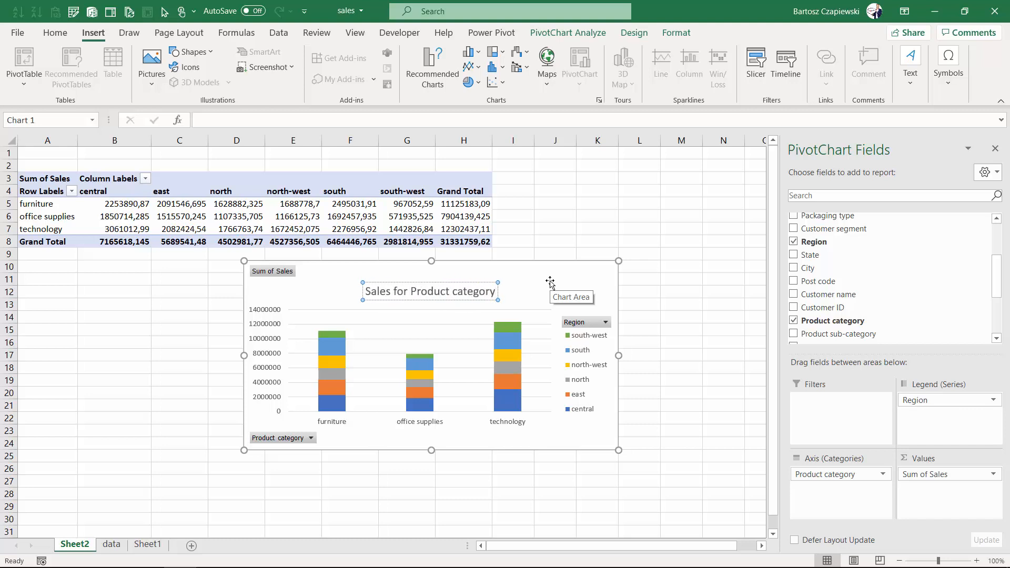
pyautogui.click(398, 279)
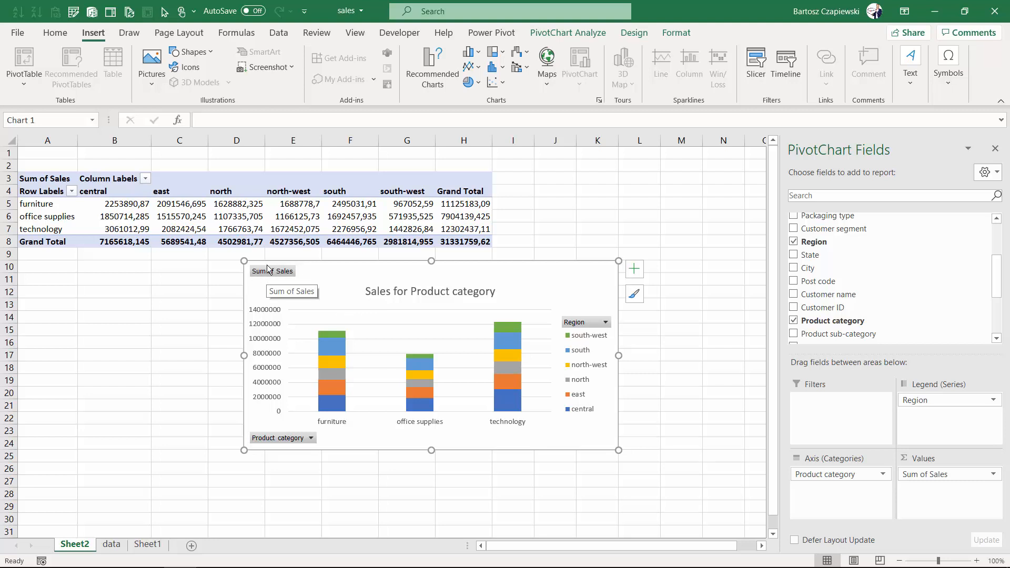
# - Hide all field buttons on the PivotChart, including Sum of Sales, Product category and Region
pyautogui.click(311, 439)
pyautogui.click(291, 419)
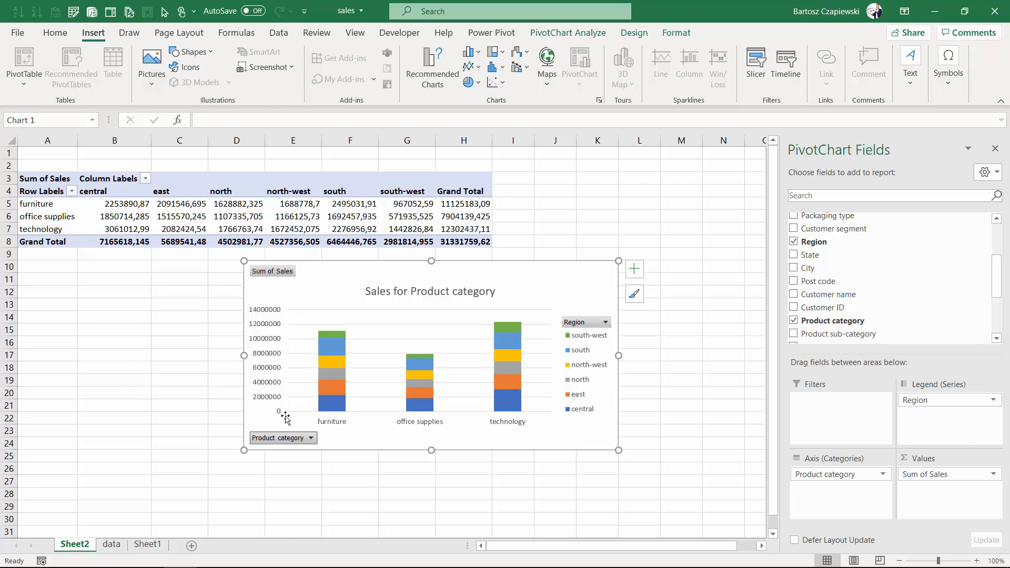
pyautogui.rightClick(276, 275)
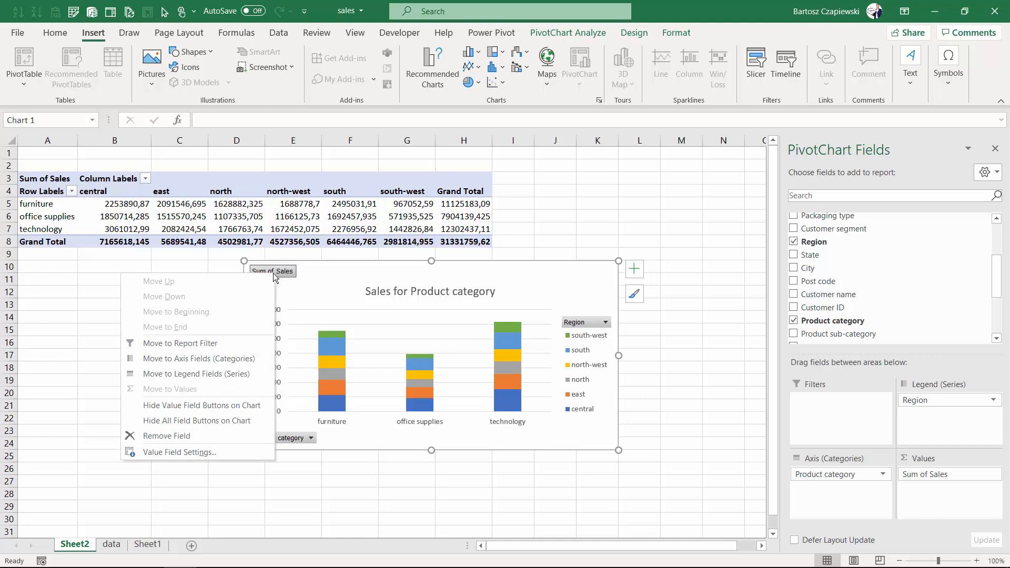
pyautogui.click(225, 421)
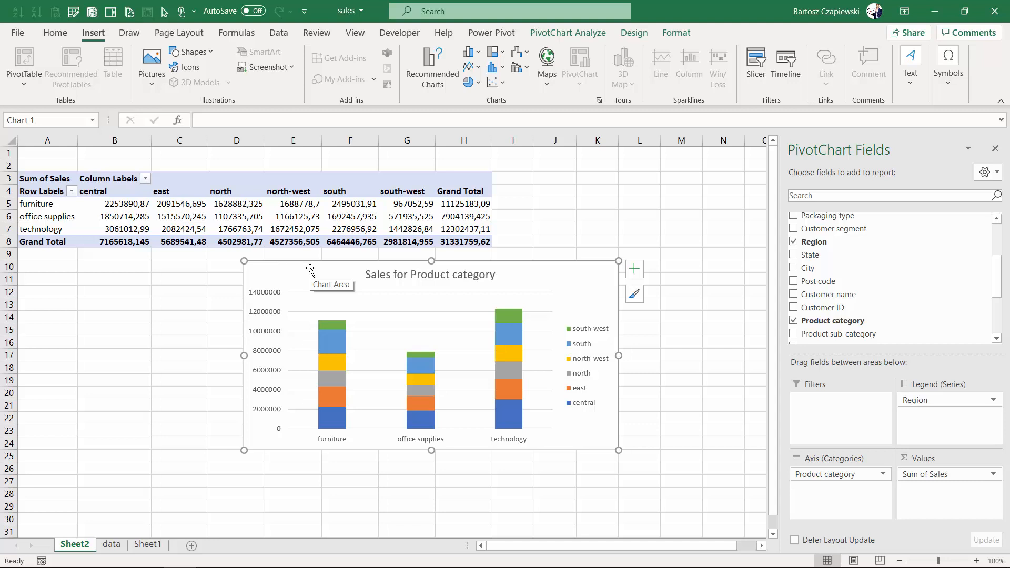
# - Check the PivotChart's display options for field buttons, including the Hide All setting
pyautogui.click(591, 34)
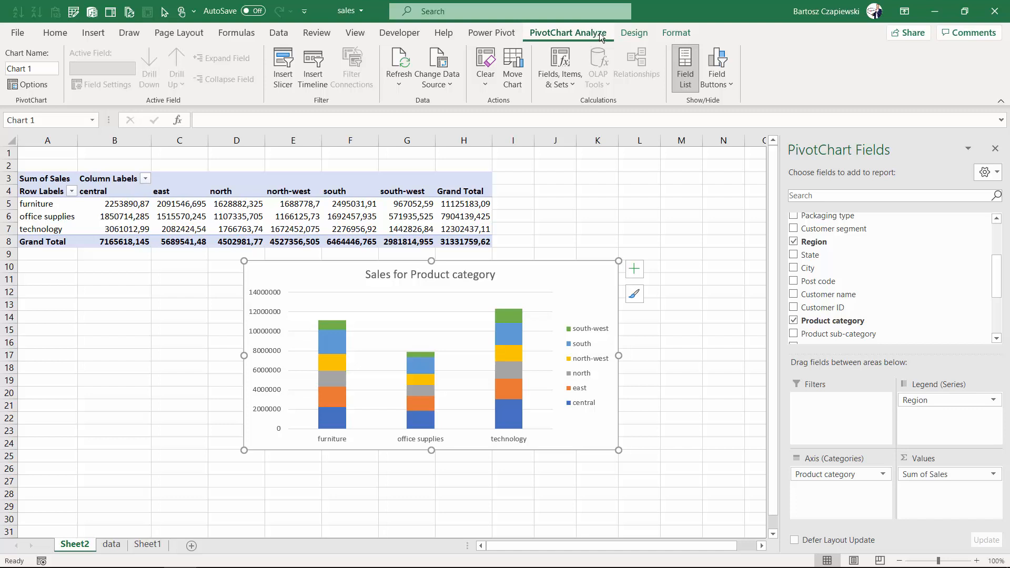
pyautogui.click(720, 84)
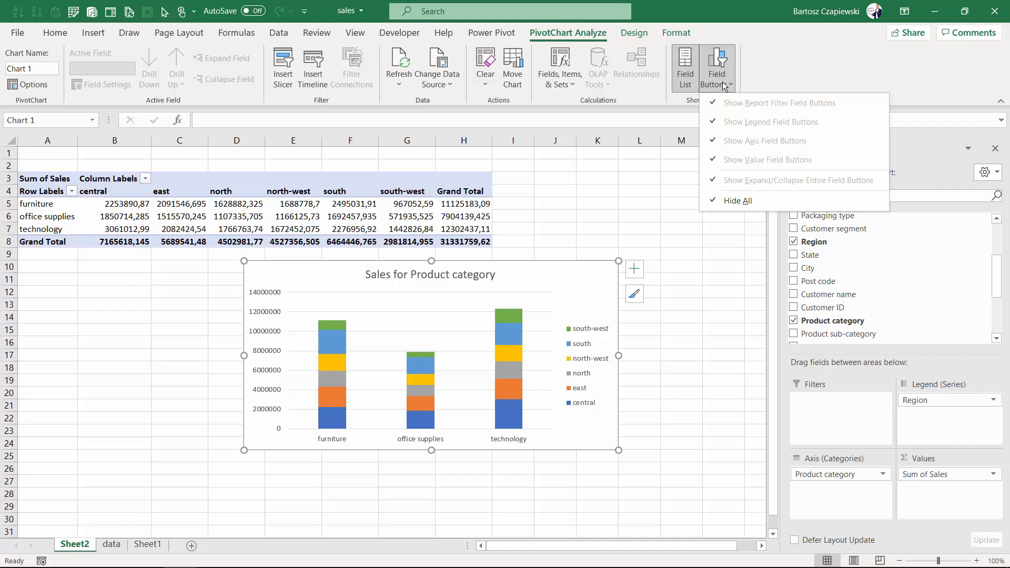
pyautogui.click(727, 202)
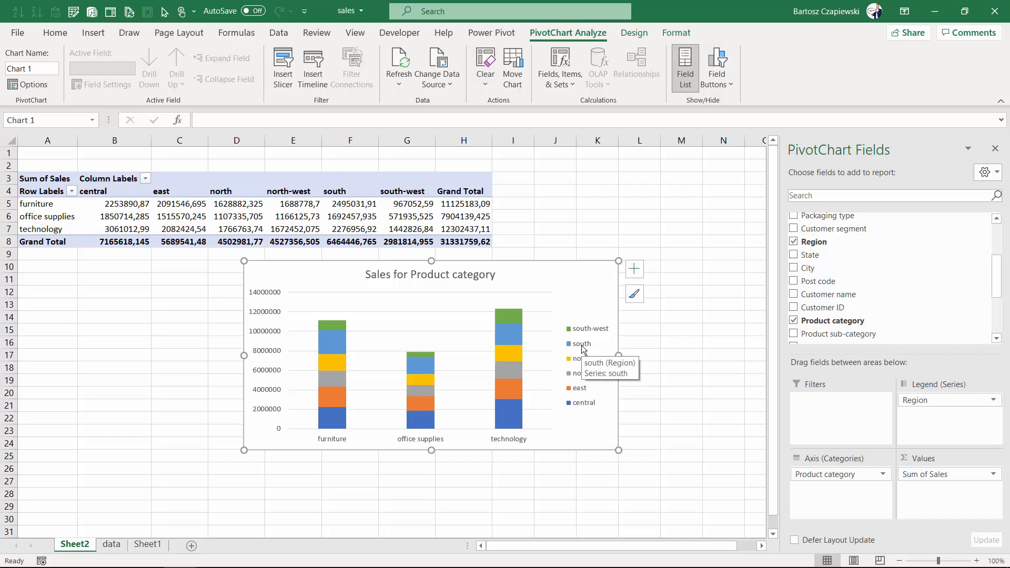
# - Set the PivotChart's legend position to Top
pyautogui.doubleClick(582, 347)
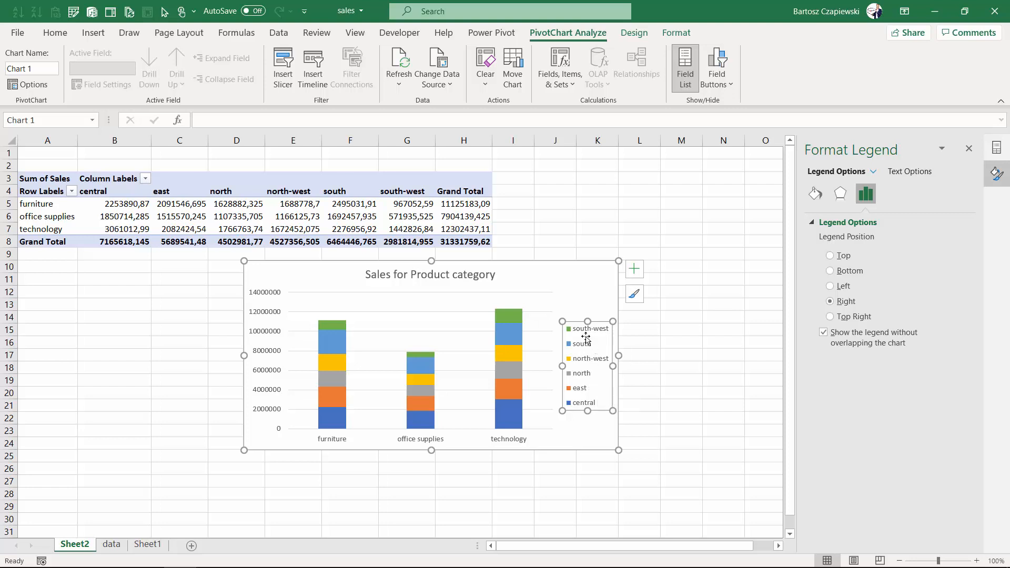
pyautogui.click(830, 255)
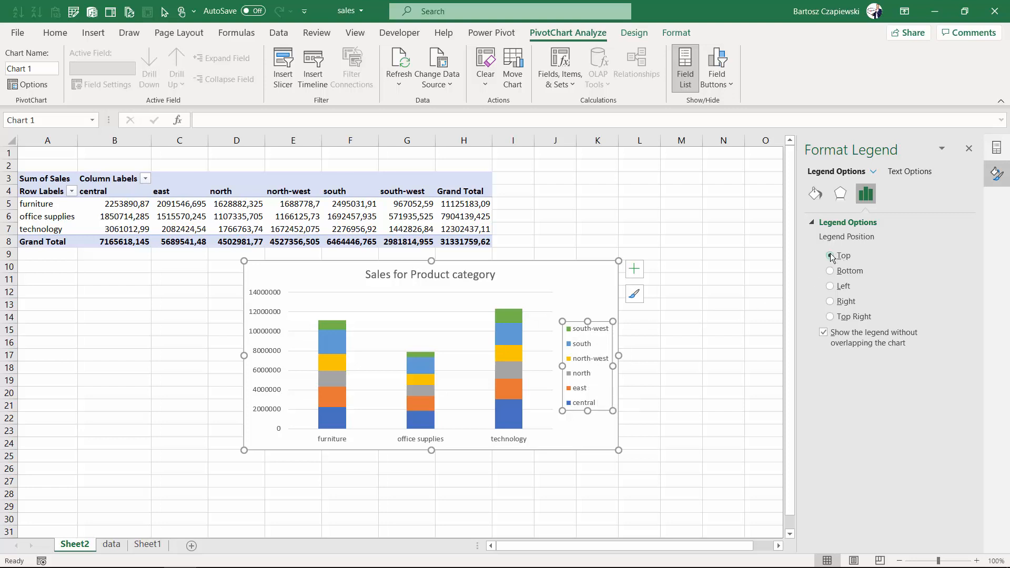
pyautogui.click(575, 270)
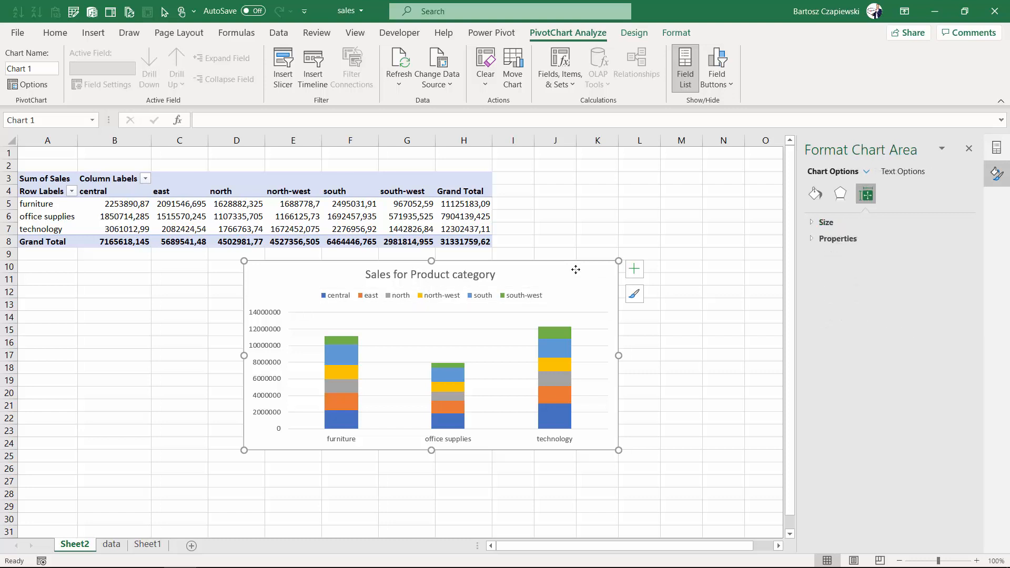